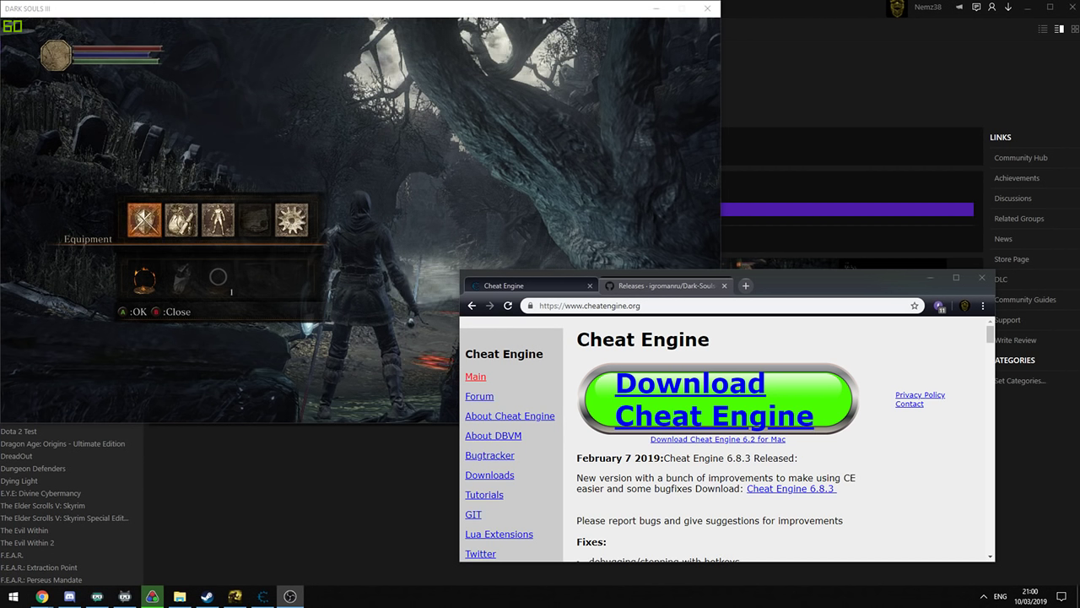
Maximize the Chrome window showing the cheatengine.org homepage
{"action": "double_click", "coordinate": [793, 290]}
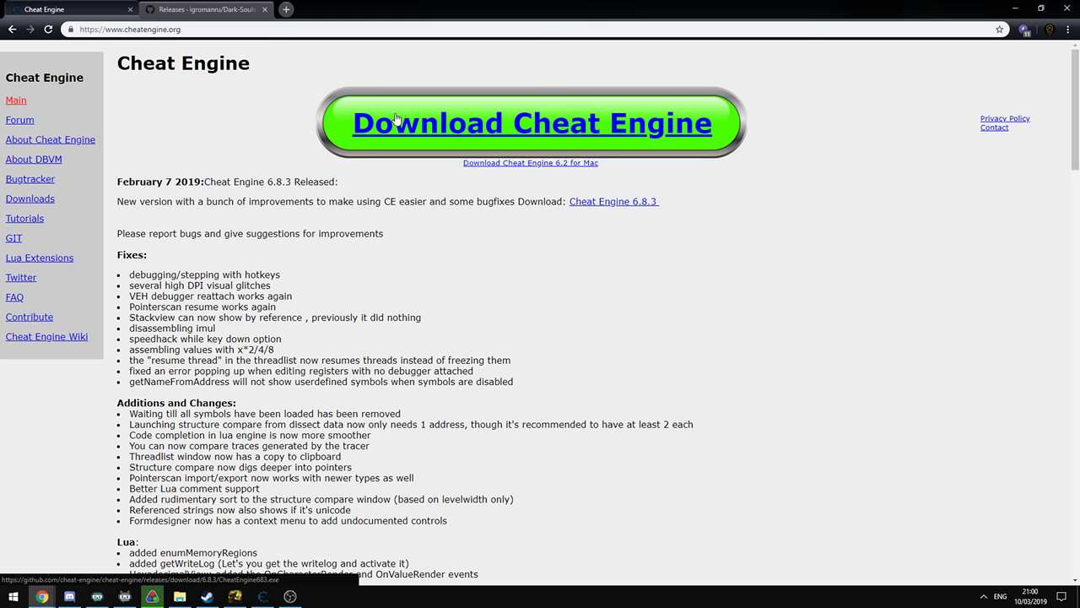
{"action": "left_click", "coordinate": [244, 11]}
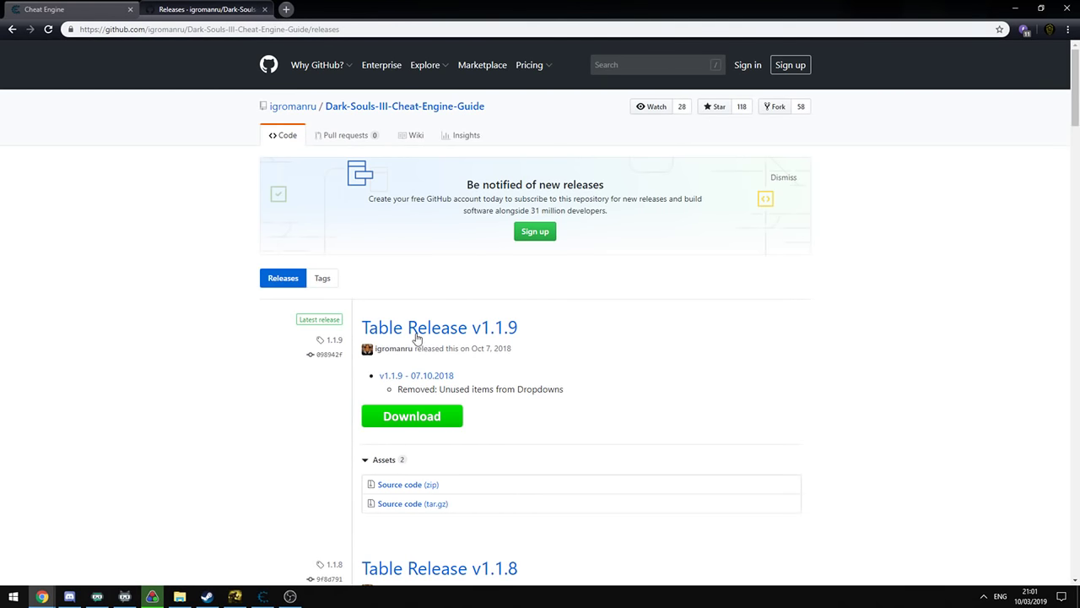
{"action": "scroll", "coordinate": [417, 338], "scroll_direction": "down", "scroll_amount": 2}
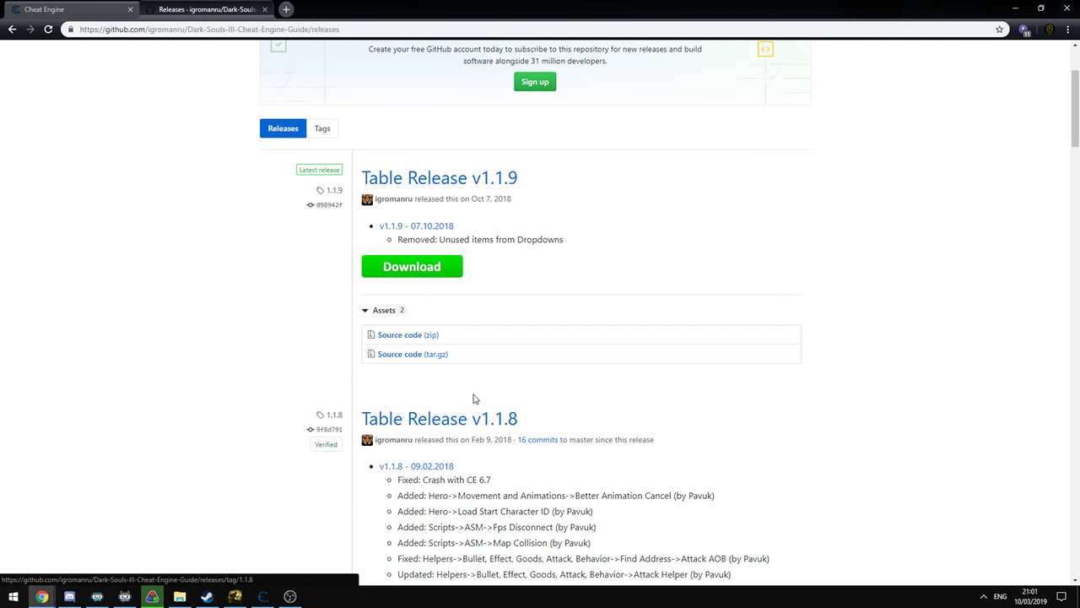
{"action": "scroll", "coordinate": [427, 330], "scroll_direction": "up", "scroll_amount": 2}
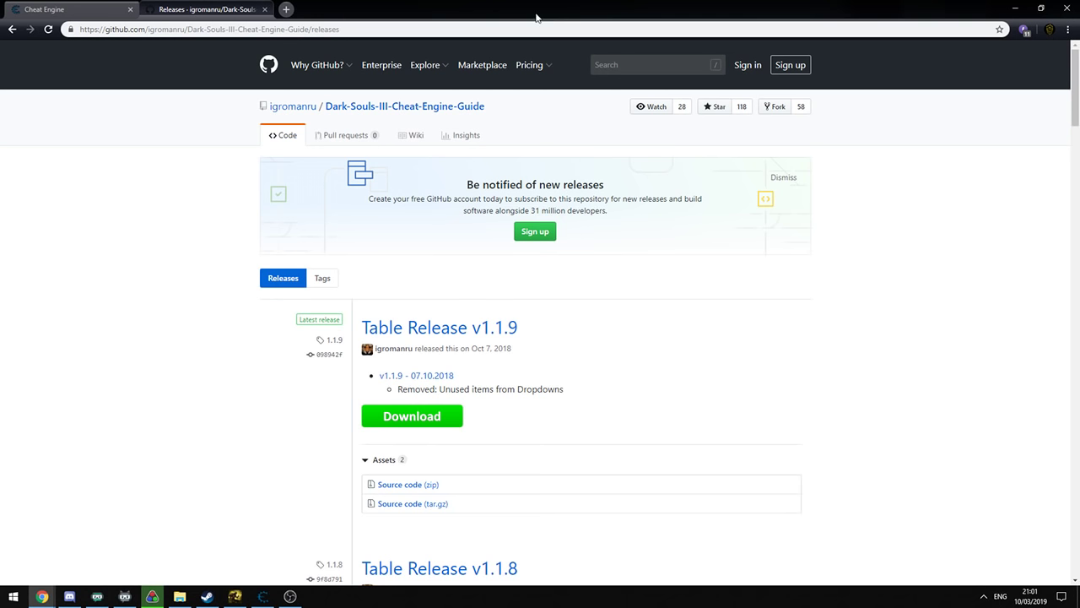
{"action": "left_click", "coordinate": [87, 8]}
{"action": "left_click", "coordinate": [211, 8]}
{"action": "left_click", "coordinate": [93, 8]}
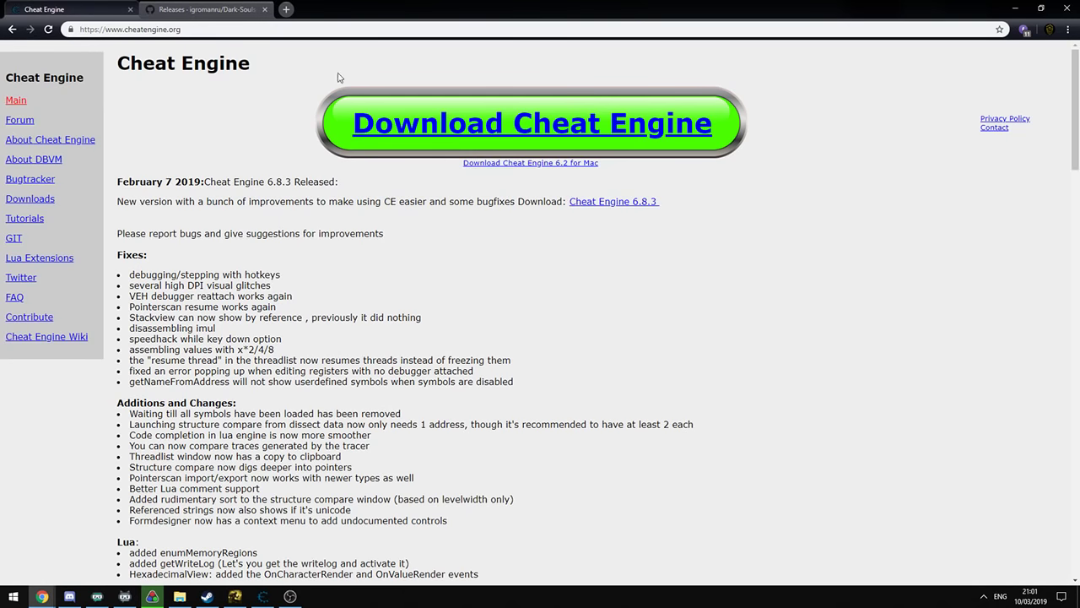
Minimize Chrome and confirm the DS3 CE Tables folder holds DS3_Reverse-Souls_v1.1.8, then minimize Explorer
{"action": "left_click", "coordinate": [221, 7]}
{"action": "left_click", "coordinate": [1014, 8]}
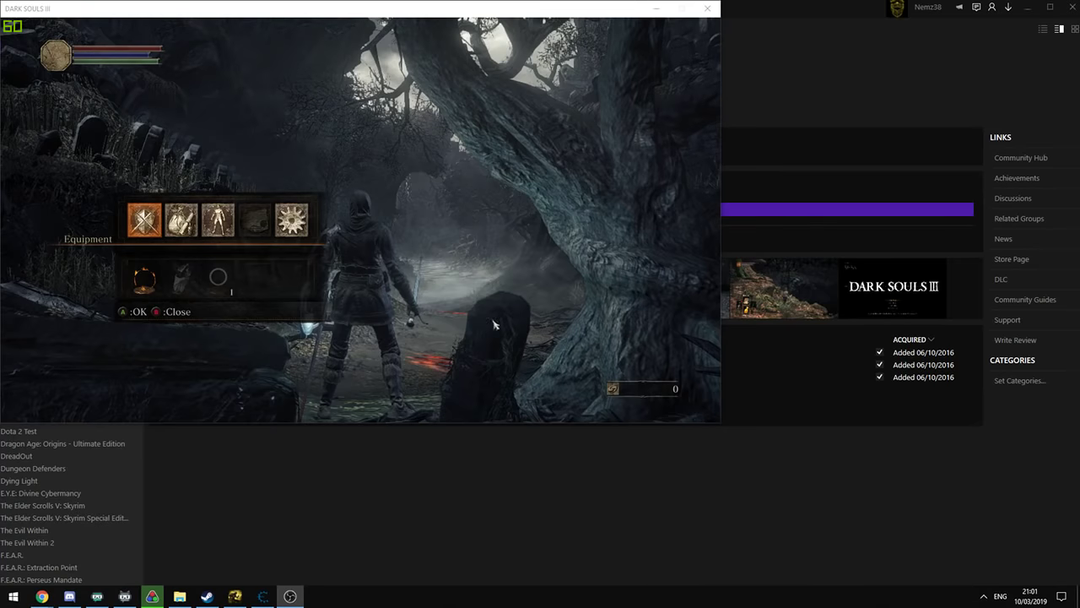
{"action": "left_click", "coordinate": [184, 596]}
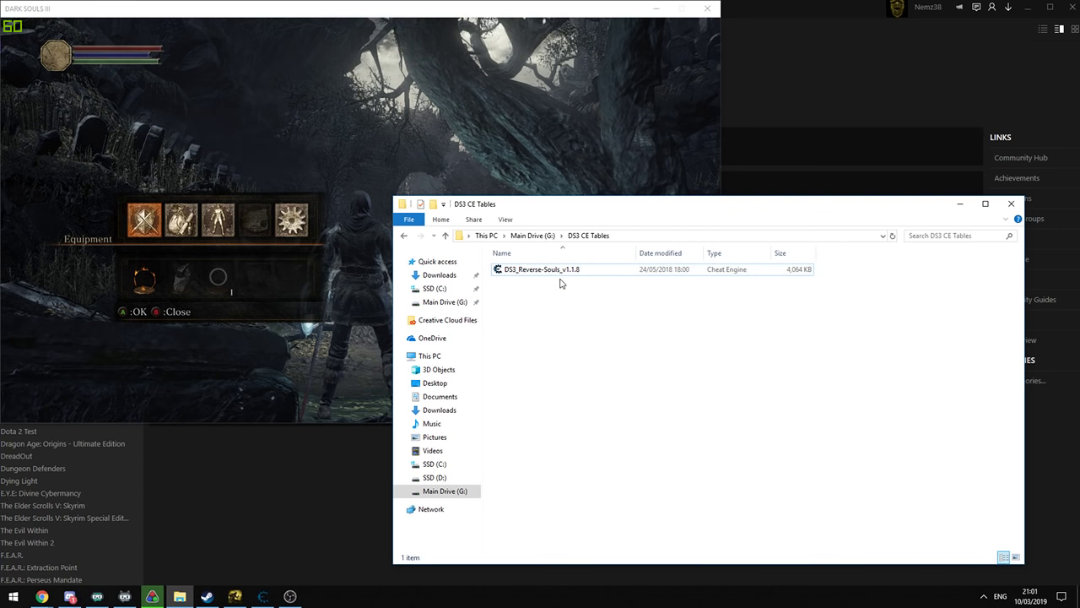
{"action": "mouse_move", "coordinate": [263, 596]}
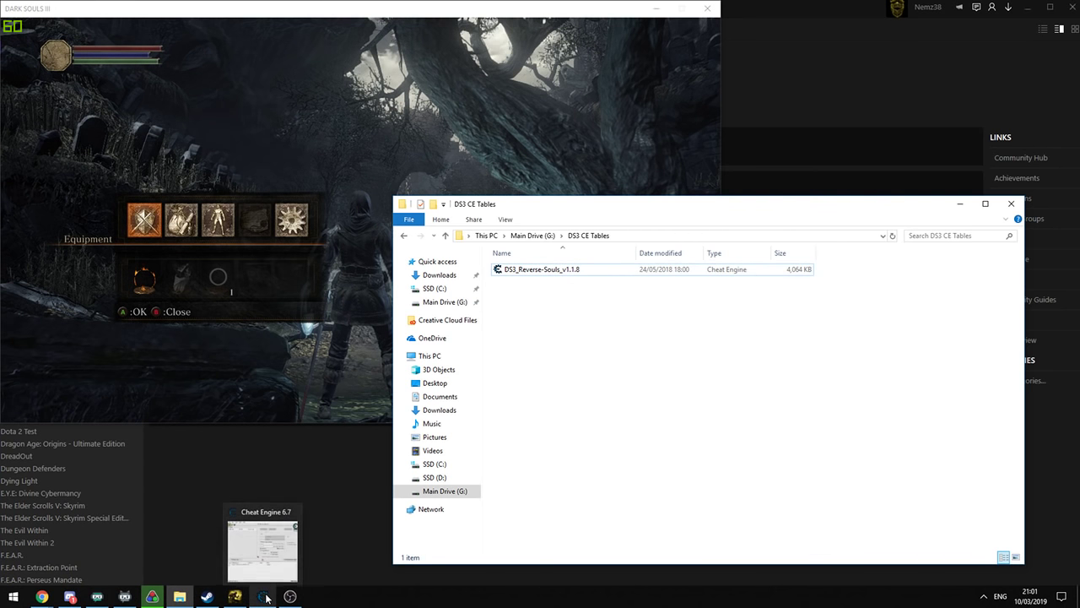
{"action": "left_click", "coordinate": [960, 204]}
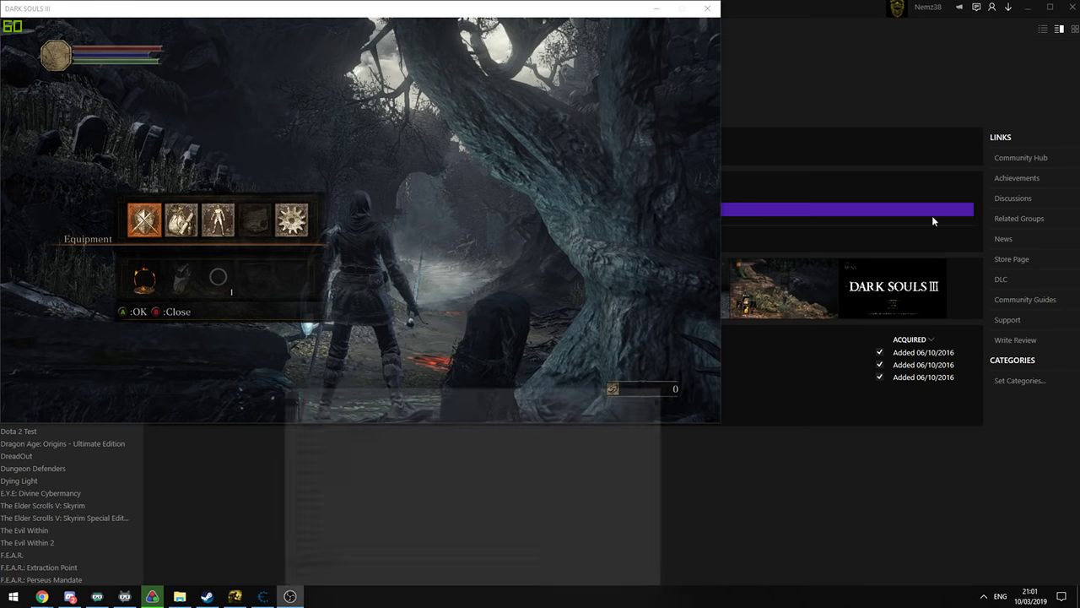
Attach Cheat Engine to the DARK SOULS III process and discard the current address list
{"action": "left_click", "coordinate": [263, 596]}
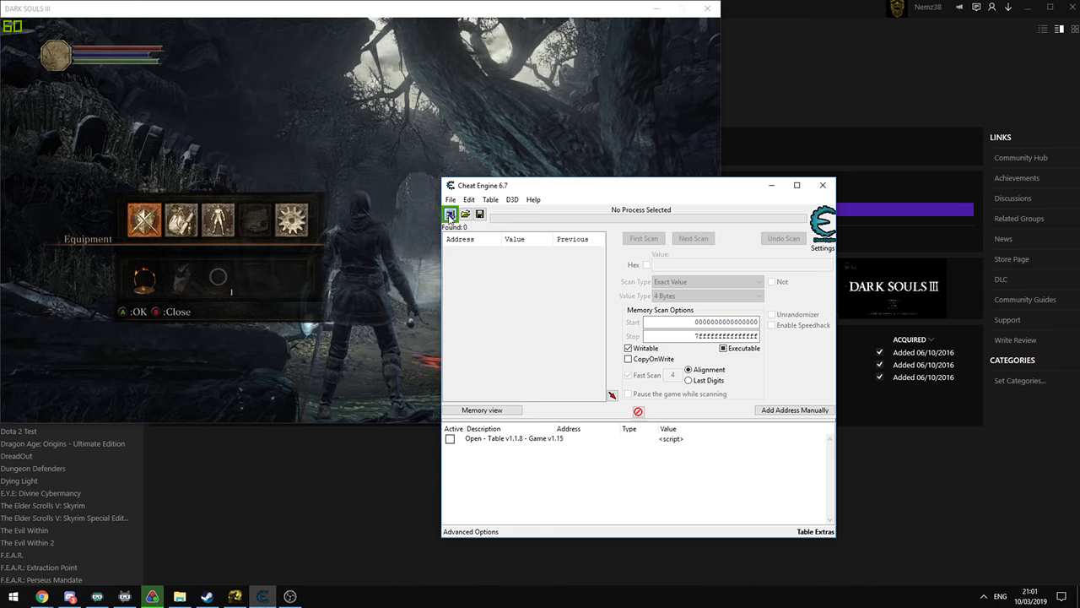
{"action": "left_click", "coordinate": [450, 216]}
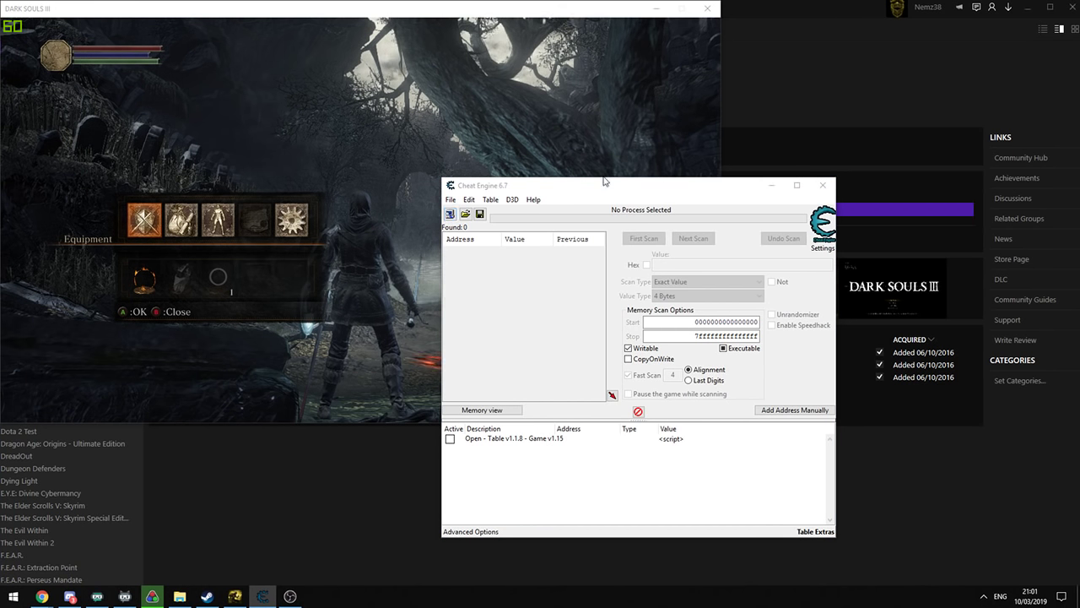
{"action": "mouse_move", "coordinate": [968, 163]}
{"action": "left_mouse_down"}
{"action": "mouse_move", "coordinate": [619, 157]}
{"action": "mouse_move", "coordinate": [565, 175]}
{"action": "mouse_move", "coordinate": [573, 194]}
{"action": "left_mouse_up"}
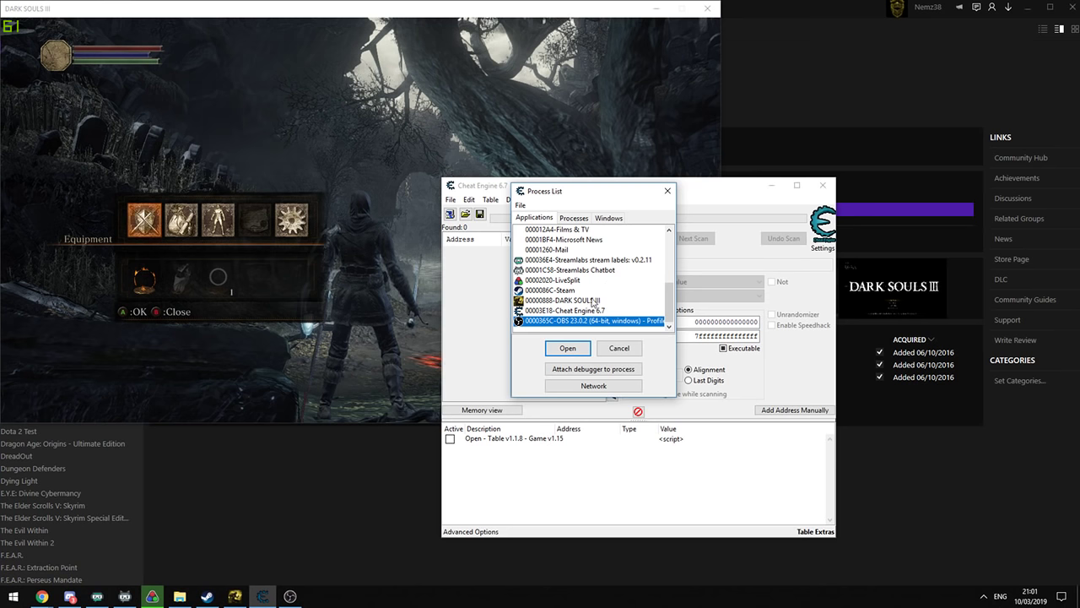
{"action": "left_click", "coordinate": [584, 302]}
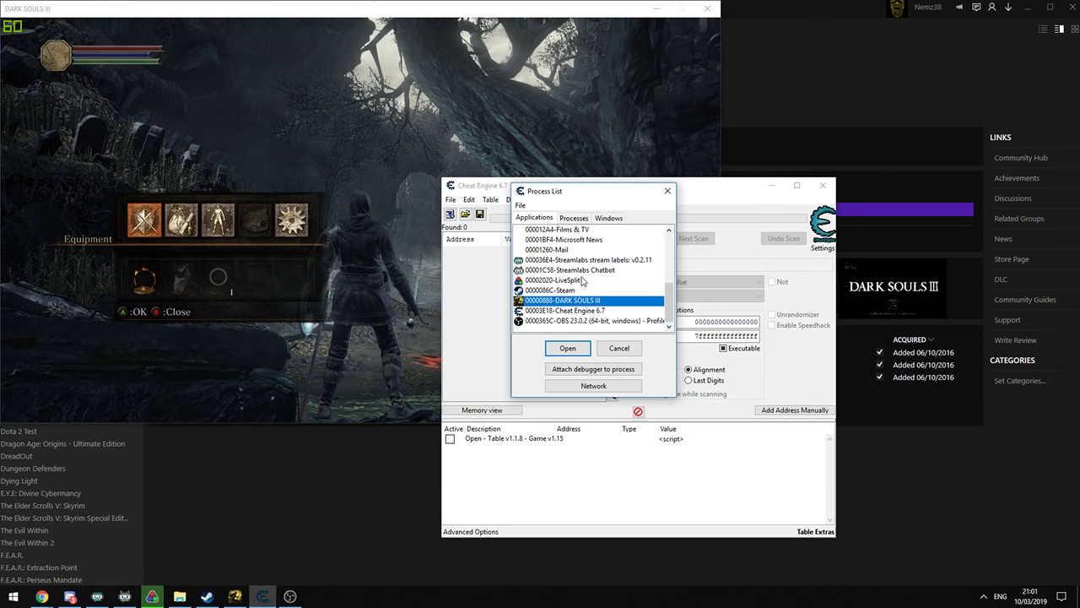
{"action": "left_click", "coordinate": [568, 348]}
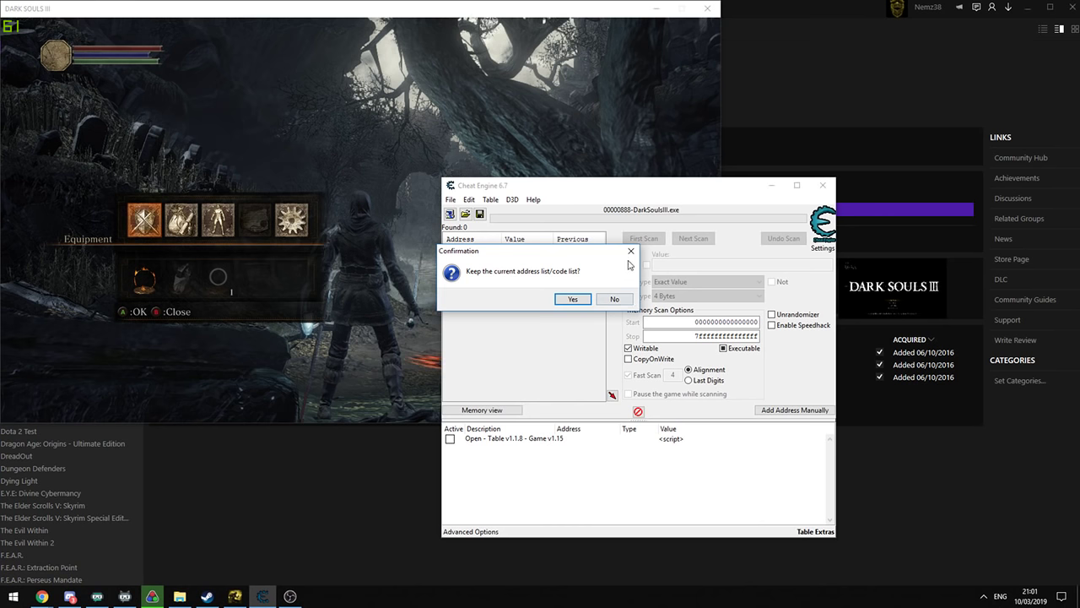
{"action": "left_click", "coordinate": [614, 302]}
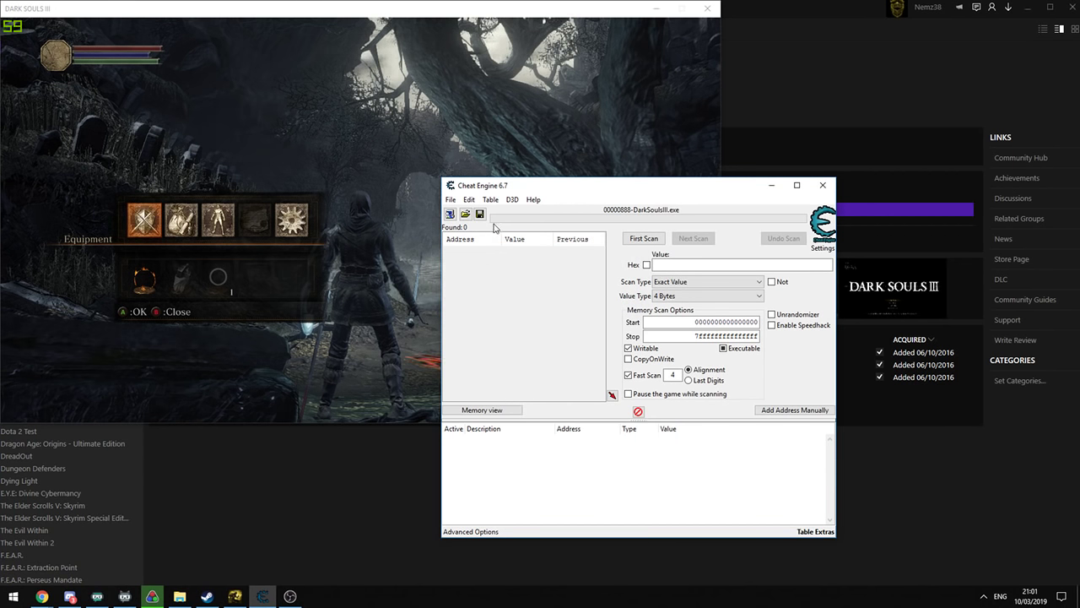
Open the DS3_Reverse-Souls_v1.1.8 table without merging it into the existing list
{"action": "left_click", "coordinate": [466, 216]}
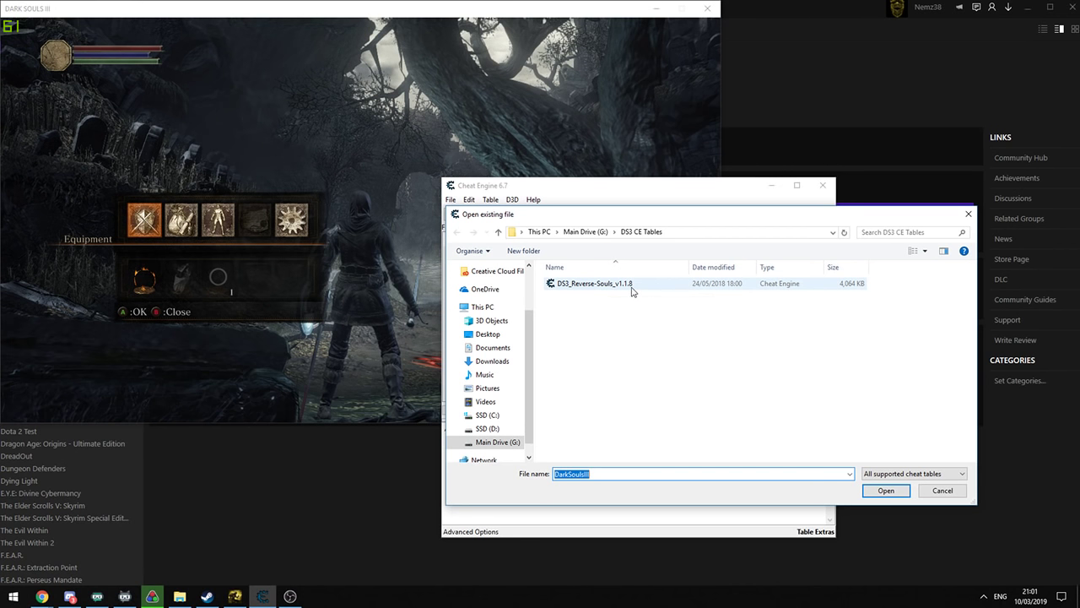
{"action": "double_click", "coordinate": [628, 286]}
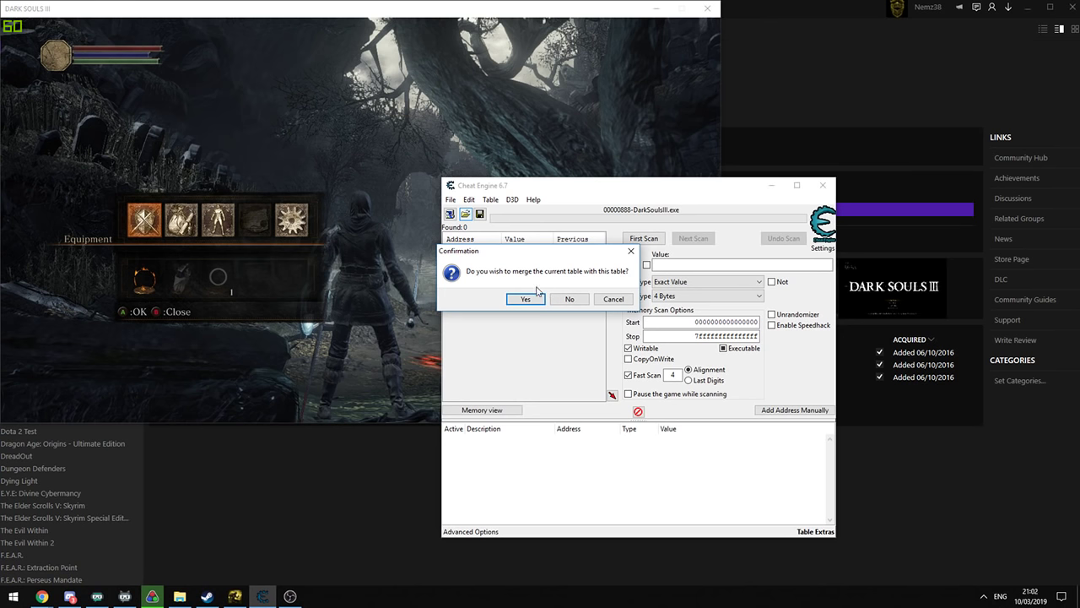
{"action": "left_click", "coordinate": [570, 299]}
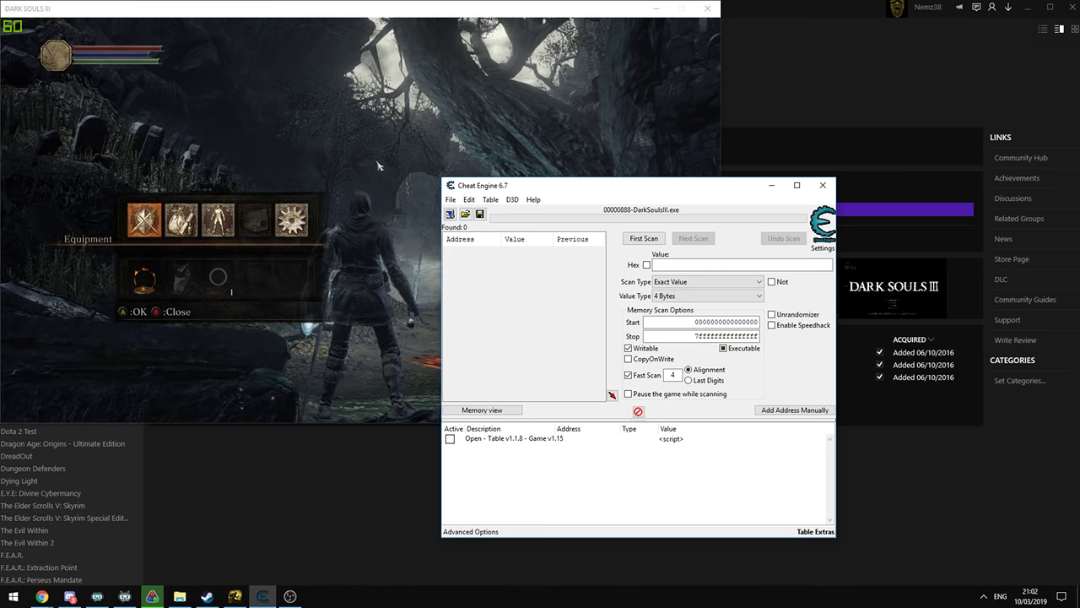
In the game's Inventory, leave the Estoc on the ground
{"action": "left_click", "coordinate": [403, 163]}
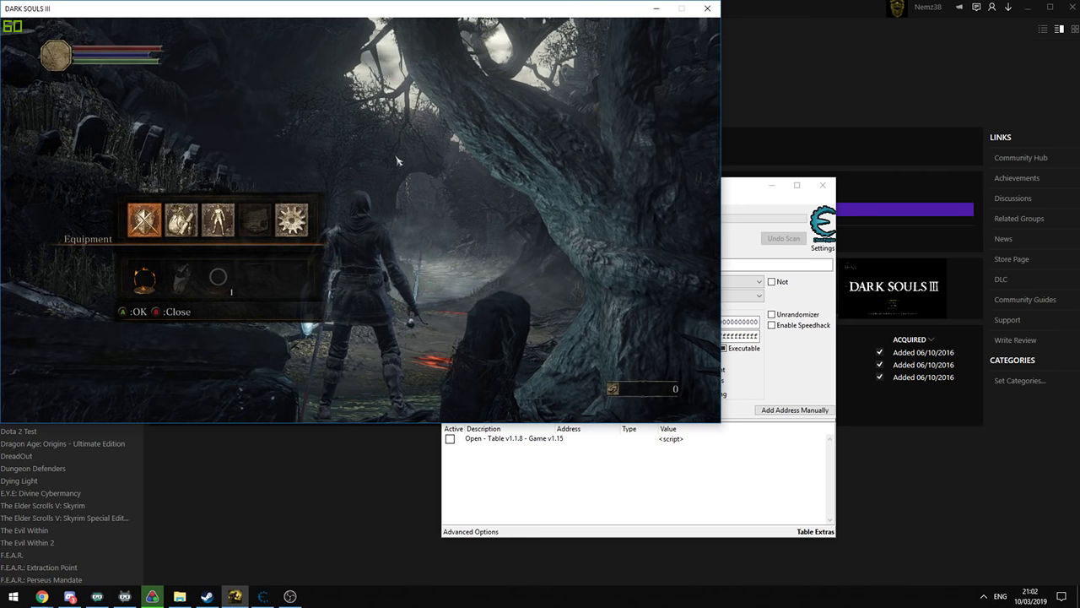
{"action": "key", "text": "Escape"}
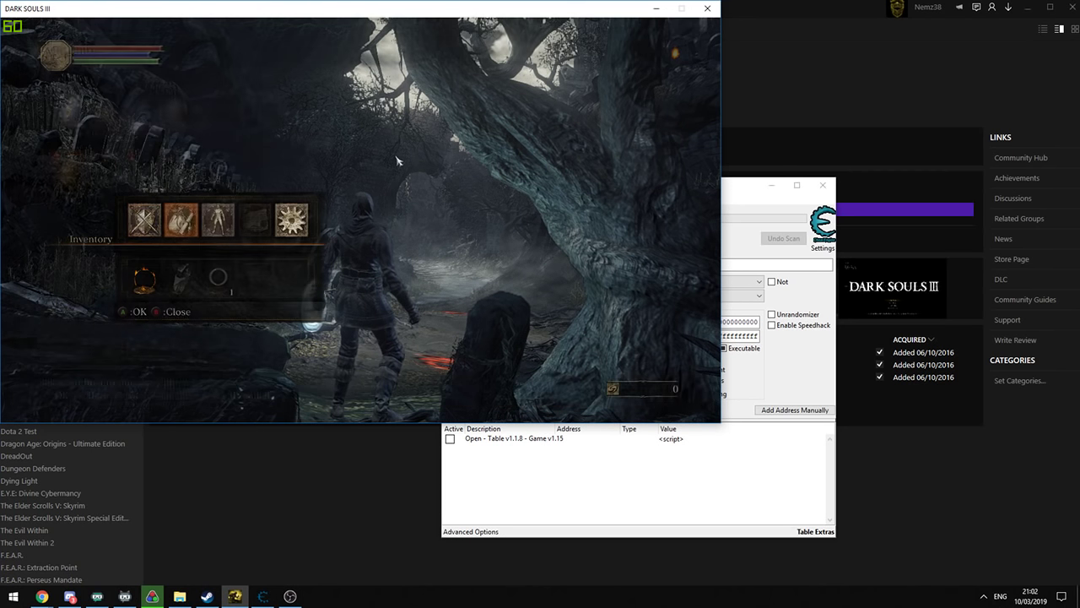
{"action": "key", "text": "Right"}
{"action": "key", "text": "Return"}
{"action": "key", "text": "Return"}
{"action": "key", "text": "Return"}
{"action": "key", "text": "Return"}
{"action": "key", "text": "Escape"}
{"action": "key", "text": "Escape"}
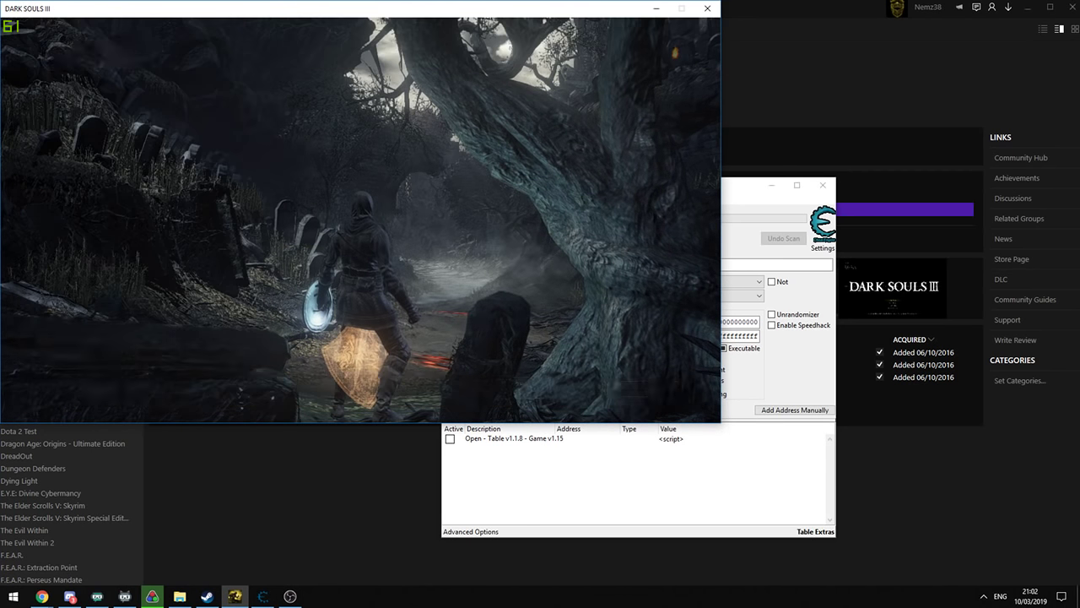
{"action": "key", "text": "Escape"}
{"action": "key", "text": "Return"}
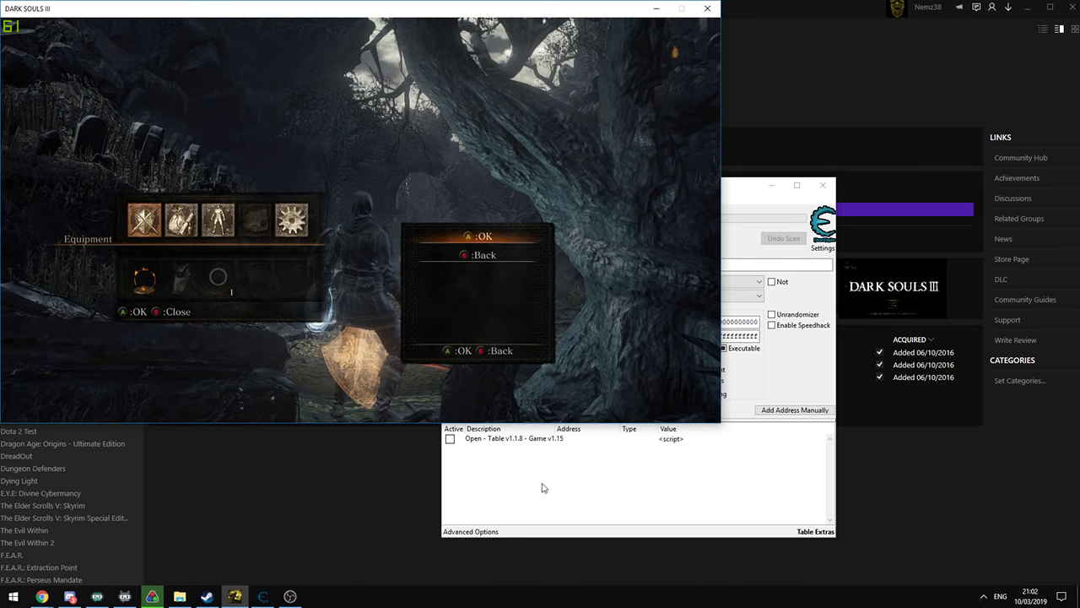
Close the item panel and move the game menu selection to Message
{"action": "key", "text": "Escape"}
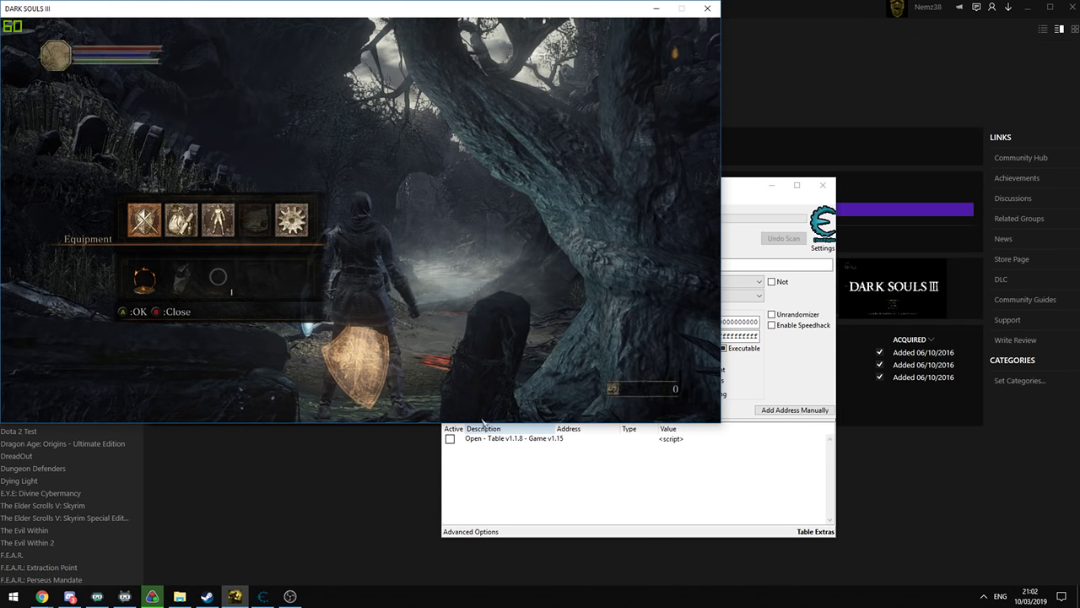
{"action": "key", "text": "Right"}
{"action": "key", "text": "Right"}
{"action": "key", "text": "Right"}
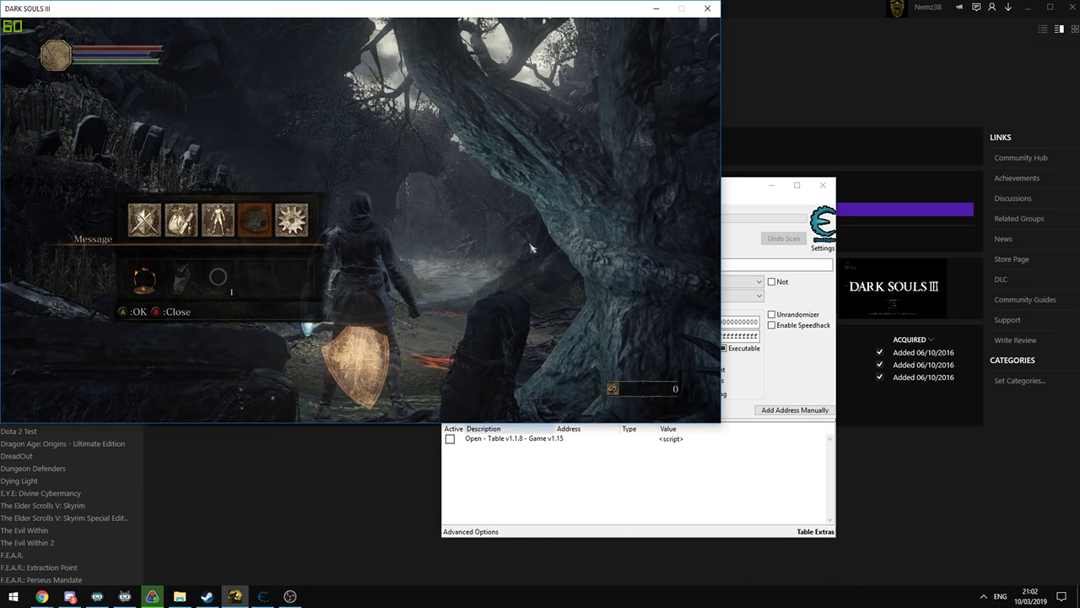
{"action": "key", "text": "Down"}
{"action": "key", "text": "Up"}
Enable the Dark Souls III table's main script in Cheat Engine
{"action": "left_click", "coordinate": [603, 489]}
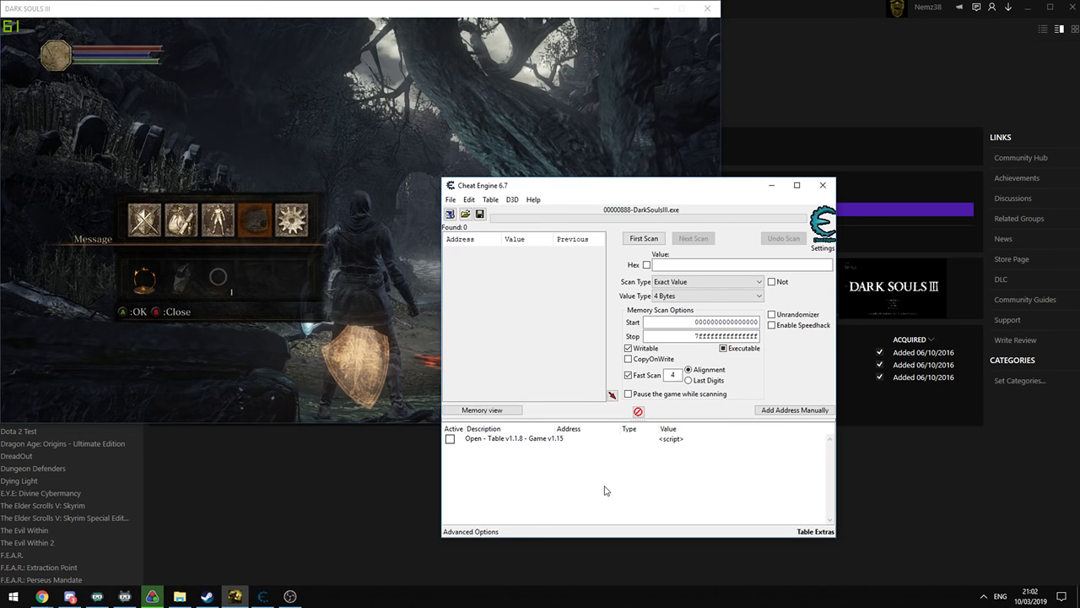
{"action": "left_click", "coordinate": [451, 440]}
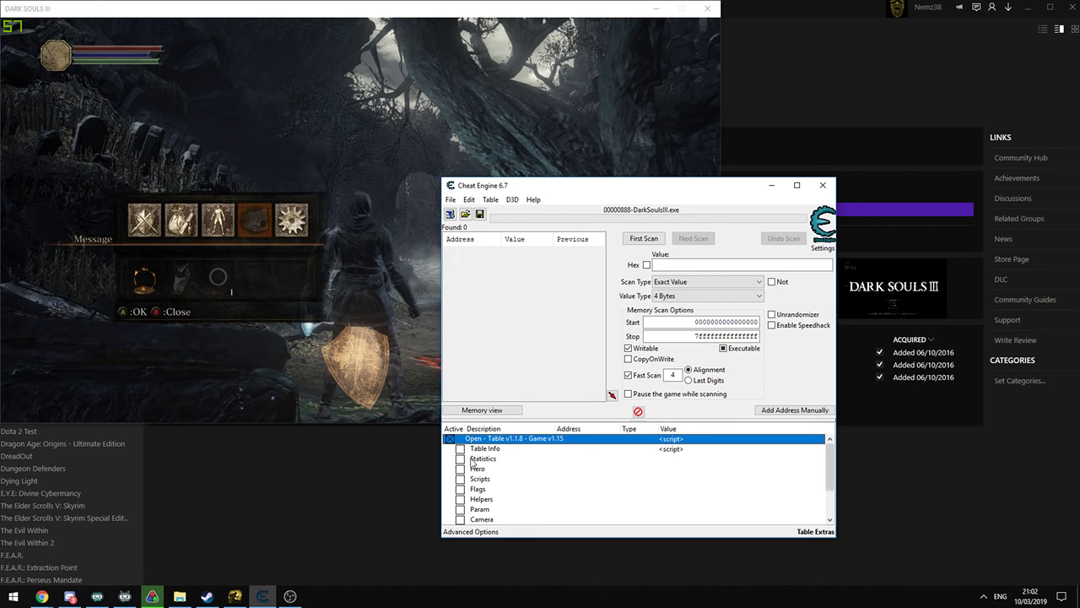
{"action": "scroll", "coordinate": [517, 464], "scroll_direction": "down", "scroll_amount": 1}
{"action": "scroll", "coordinate": [541, 454], "scroll_direction": "up", "scroll_amount": 1}
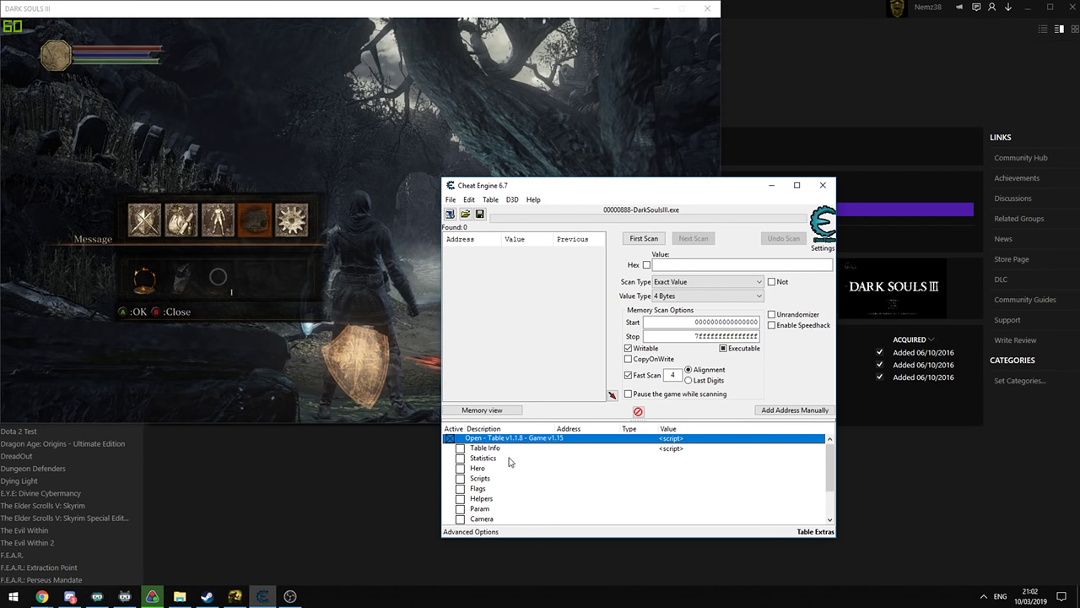
Expand Hero > Attributes to check stats like VIT 10 and DEX 14, then collapse both groups
{"action": "left_click", "coordinate": [460, 468]}
{"action": "scroll", "coordinate": [506, 473], "scroll_direction": "down", "scroll_amount": 1}
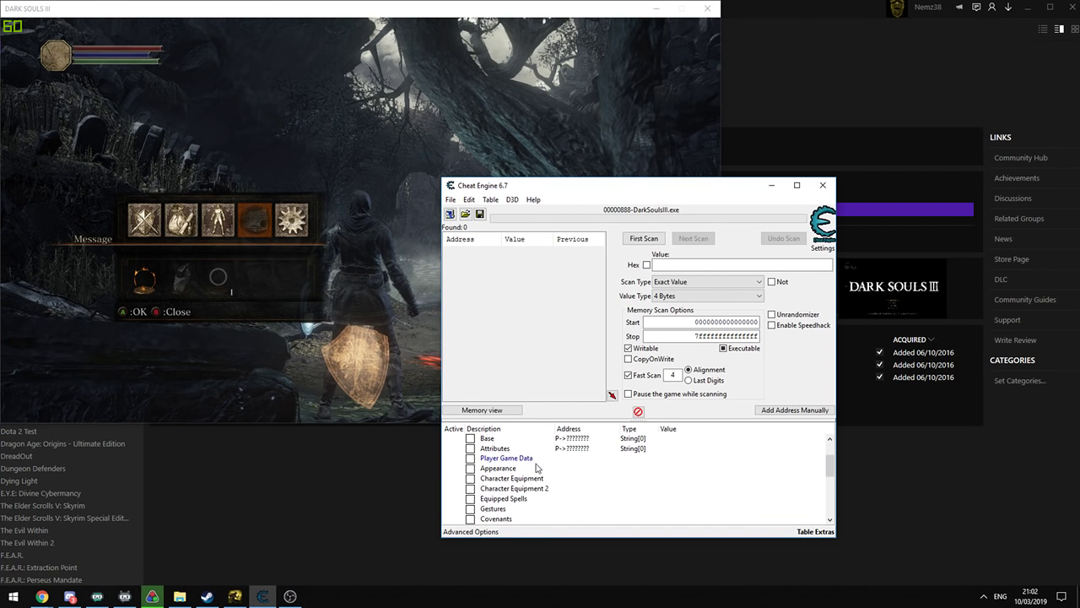
{"action": "left_click", "coordinate": [470, 449]}
{"action": "scroll", "coordinate": [699, 460], "scroll_direction": "down", "scroll_amount": 1}
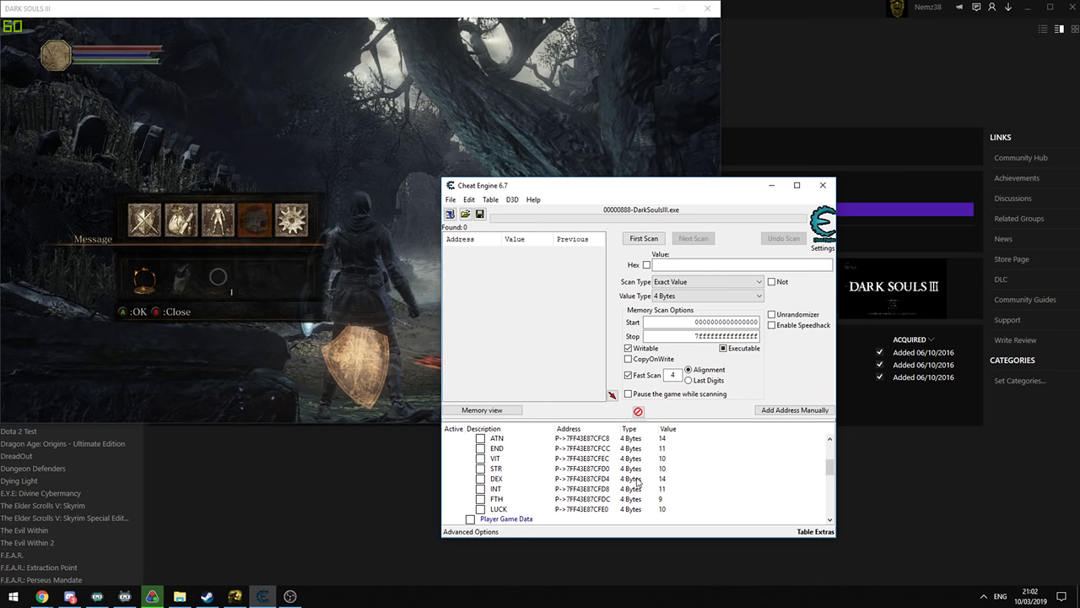
{"action": "scroll", "coordinate": [633, 473], "scroll_direction": "up", "scroll_amount": 3}
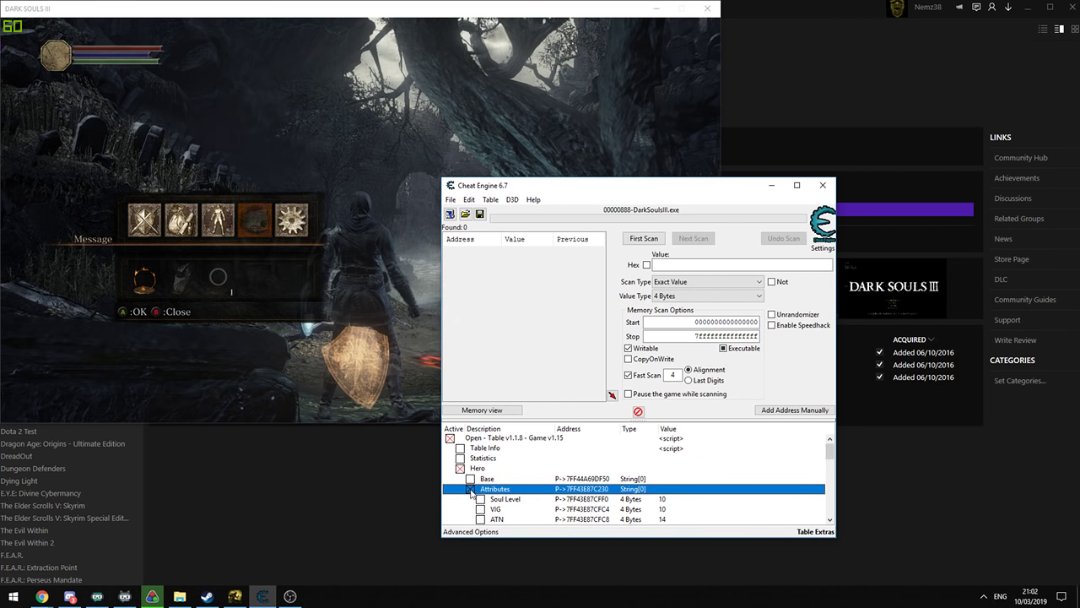
{"action": "left_click", "coordinate": [471, 490]}
{"action": "left_click", "coordinate": [460, 468]}
{"action": "scroll", "coordinate": [512, 478], "scroll_direction": "down", "scroll_amount": 2}
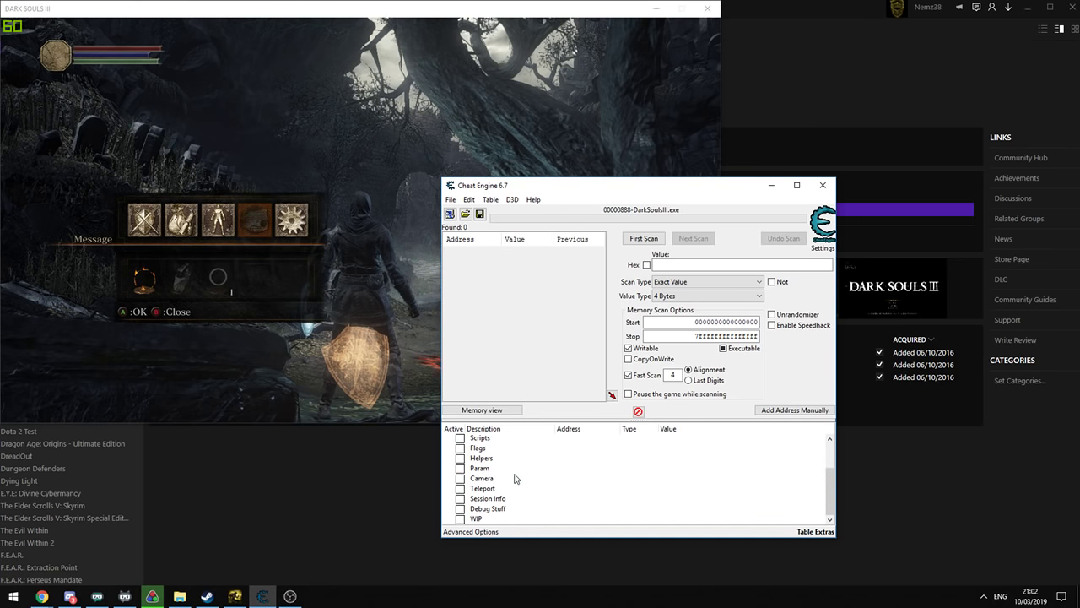
Enable the Helpers group and the Item Swap helper to reveal Item Name and Item ID
{"action": "left_click", "coordinate": [460, 458]}
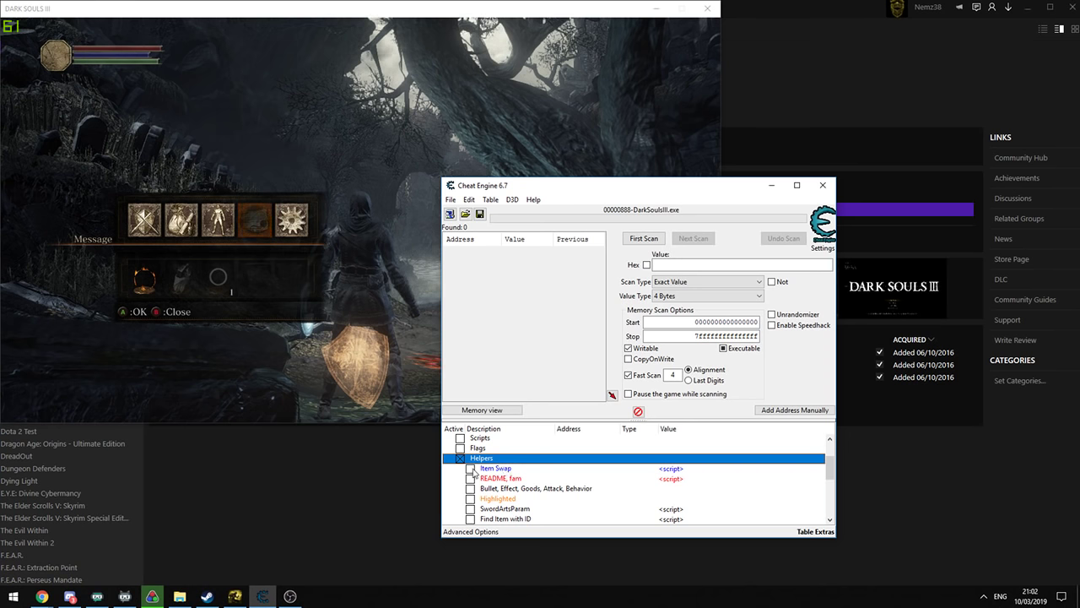
{"action": "left_click", "coordinate": [470, 469]}
{"action": "scroll", "coordinate": [631, 484], "scroll_direction": "down", "scroll_amount": 1}
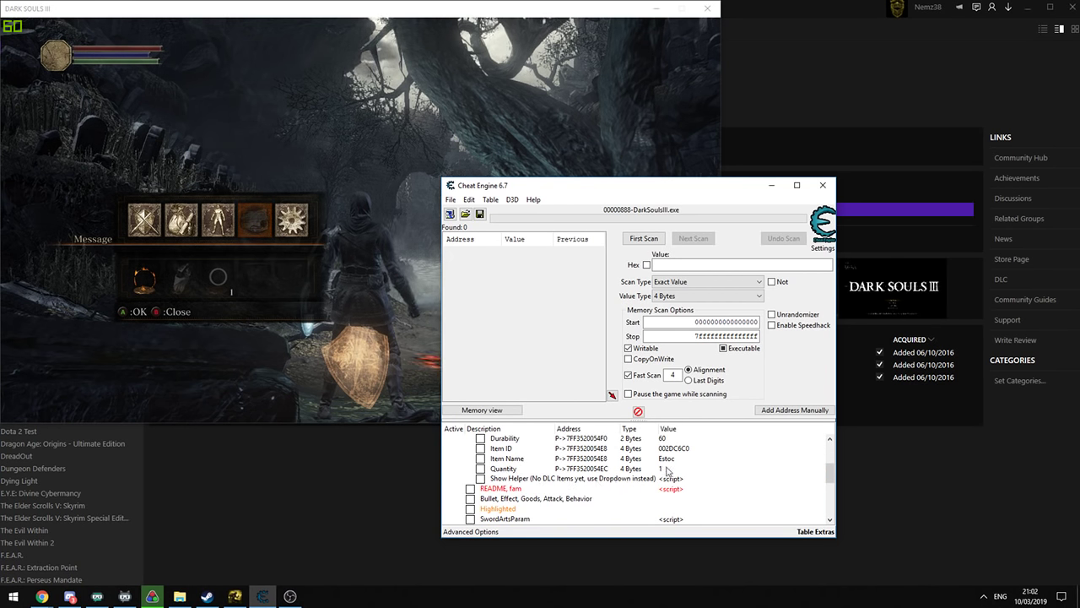
{"action": "left_click", "coordinate": [668, 461]}
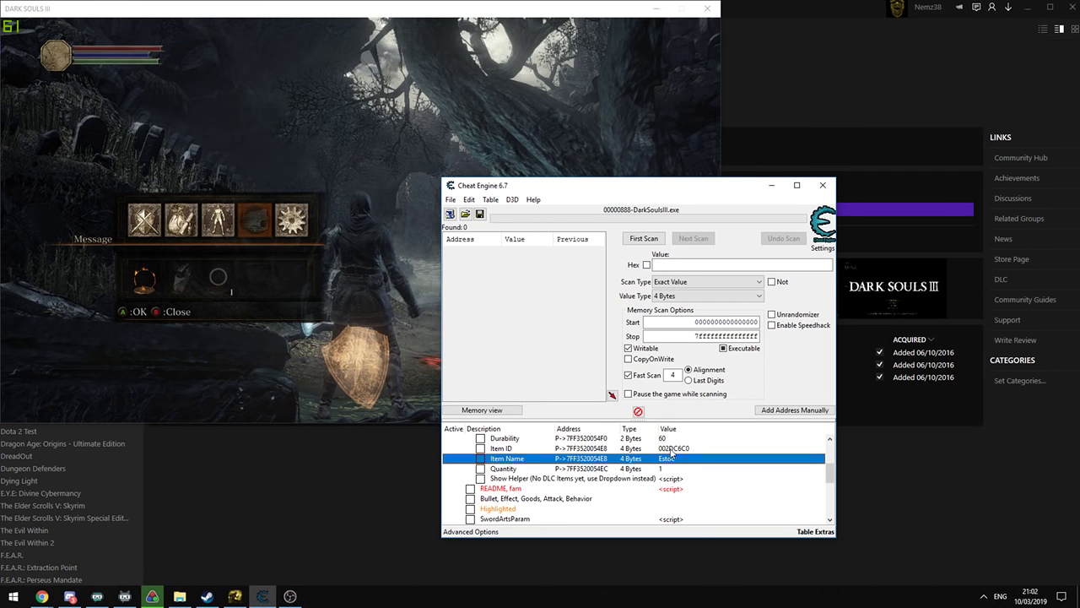
{"action": "left_click", "coordinate": [671, 452]}
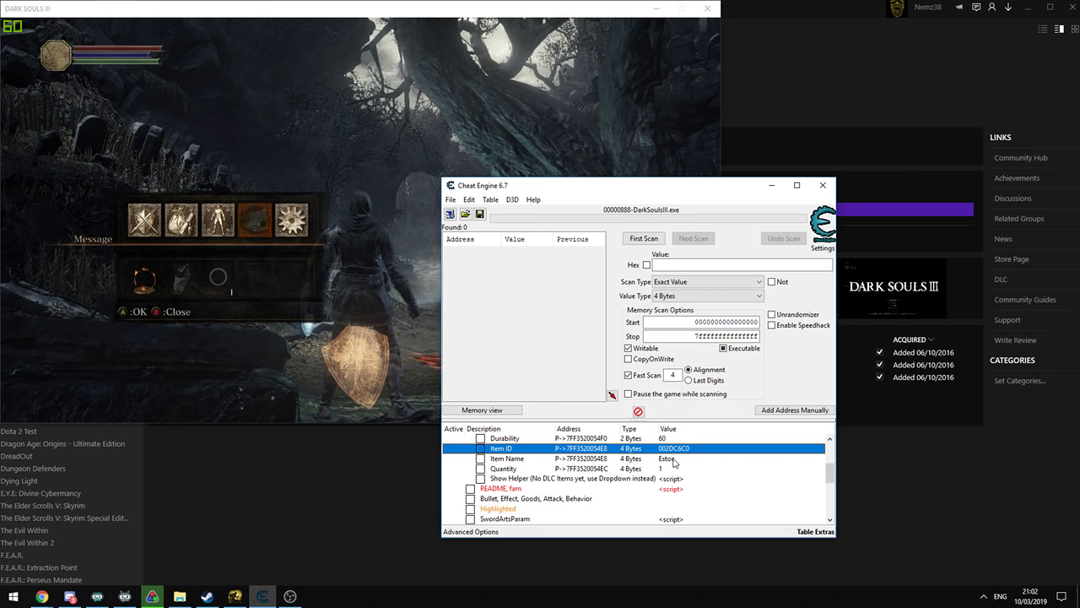
Change the Item Name value from Estoc to Ledo's Great Hammer
{"action": "double_click", "coordinate": [674, 460]}
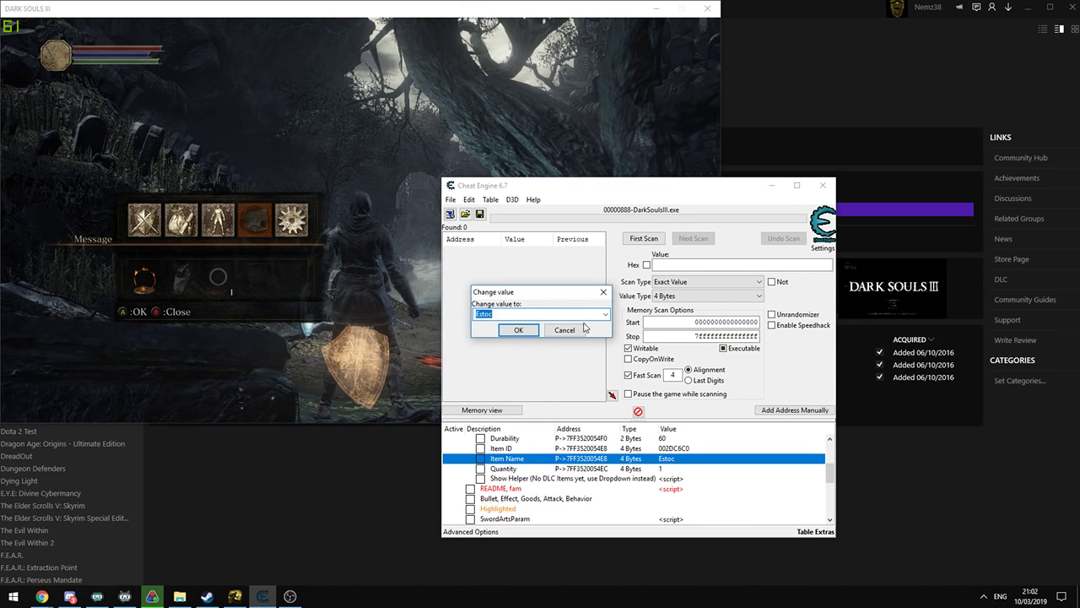
{"action": "type", "text": "ledo"}
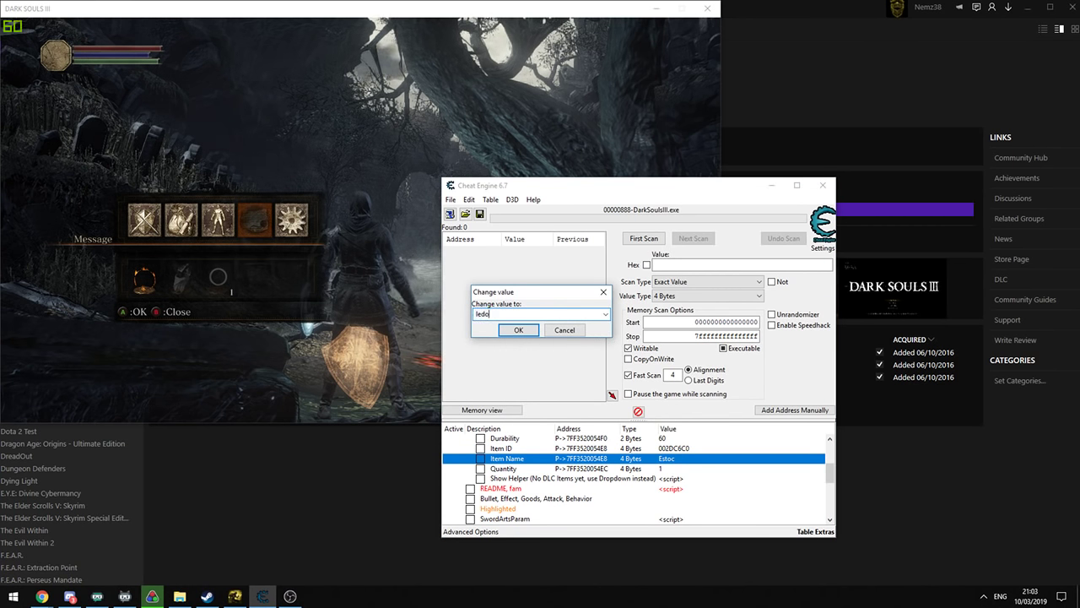
{"action": "key", "text": "Down"}
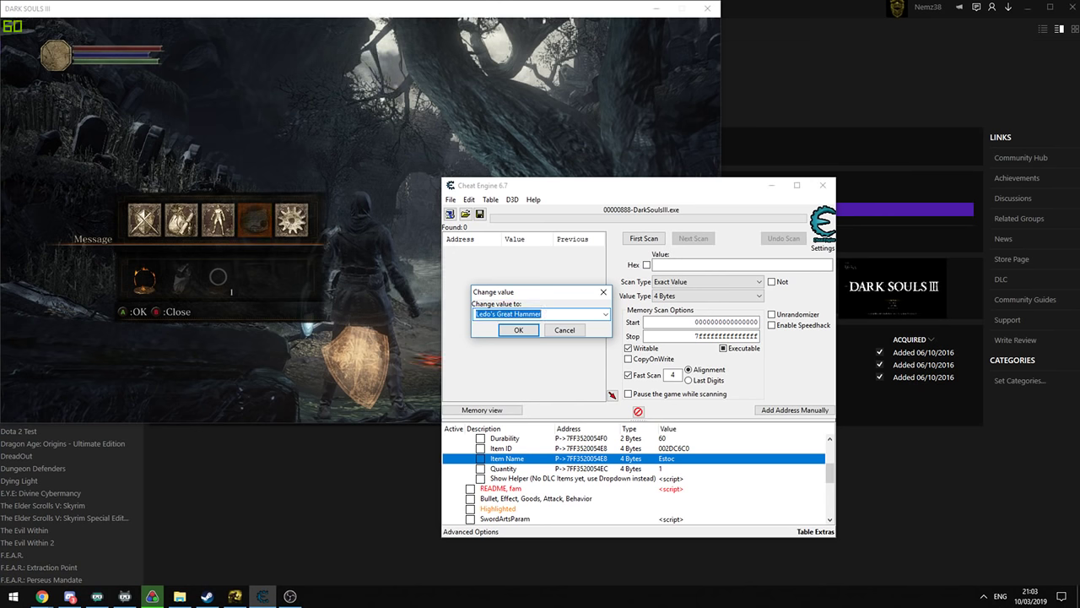
{"action": "key", "text": "Return"}
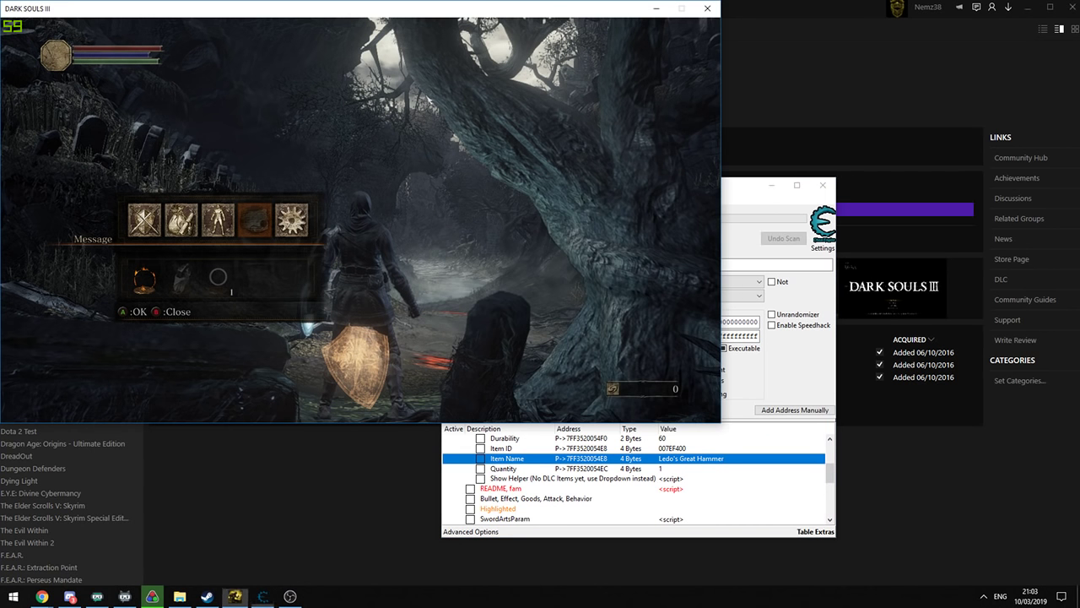
Pick up Ledo's Great Hammer, equip it as Right Hand Weapon 1, and review its detailed stats
{"action": "key", "text": "alt+Tab"}
{"action": "key", "text": "e"}
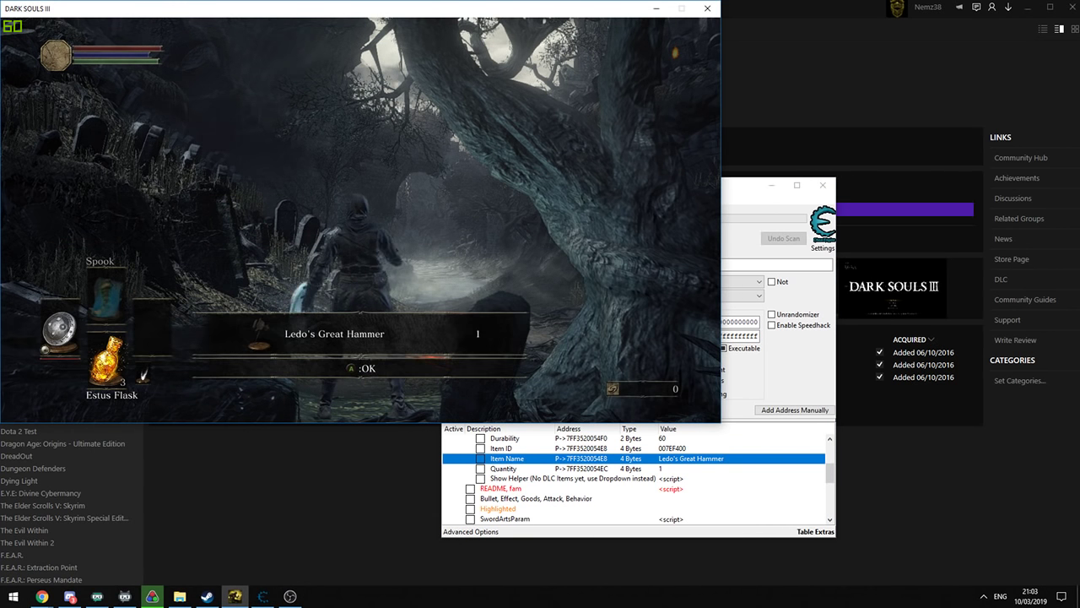
{"action": "key", "text": "e"}
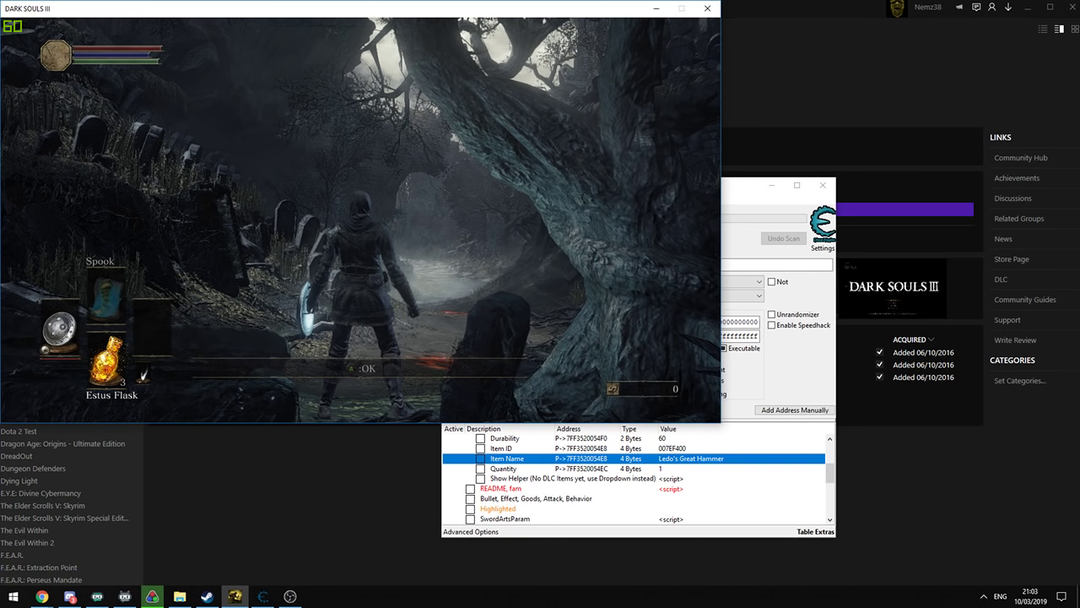
{"action": "key", "text": "Escape"}
{"action": "key", "text": "e"}
{"action": "key", "text": "e"}
{"action": "key", "text": "e"}
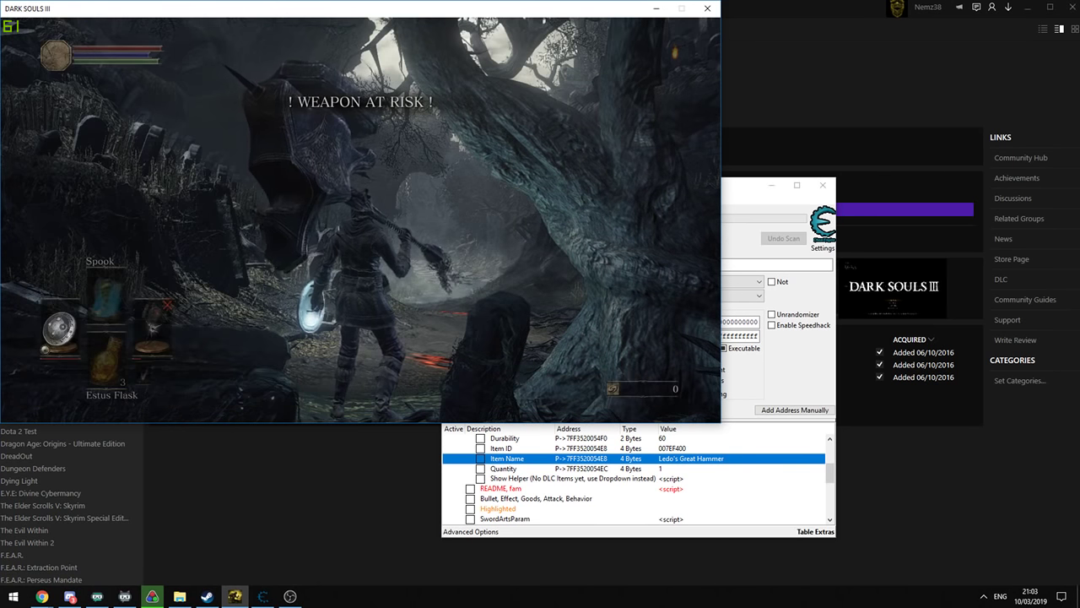
{"action": "key", "text": "x"}
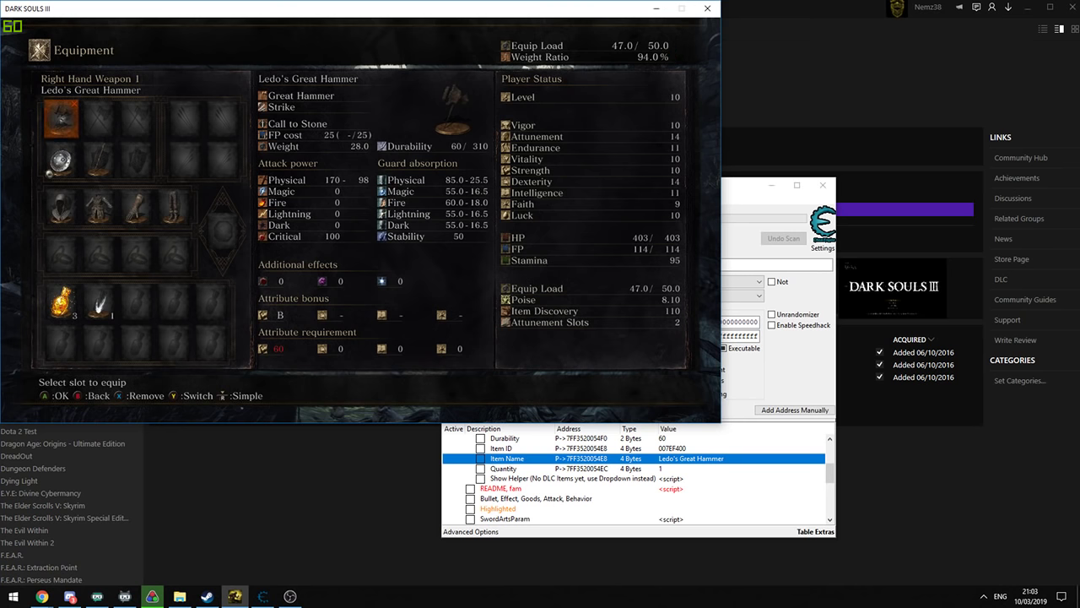
{"action": "key", "text": "Escape"}
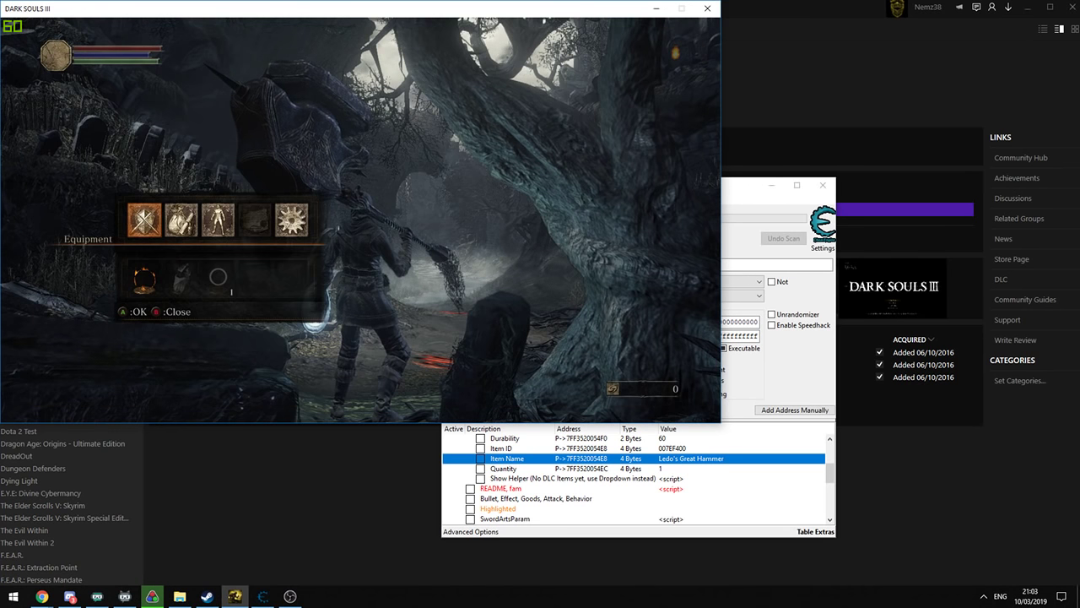
Expand the Hero > Attributes groups in the cheat table to list the stats
{"action": "left_click", "coordinate": [749, 238]}
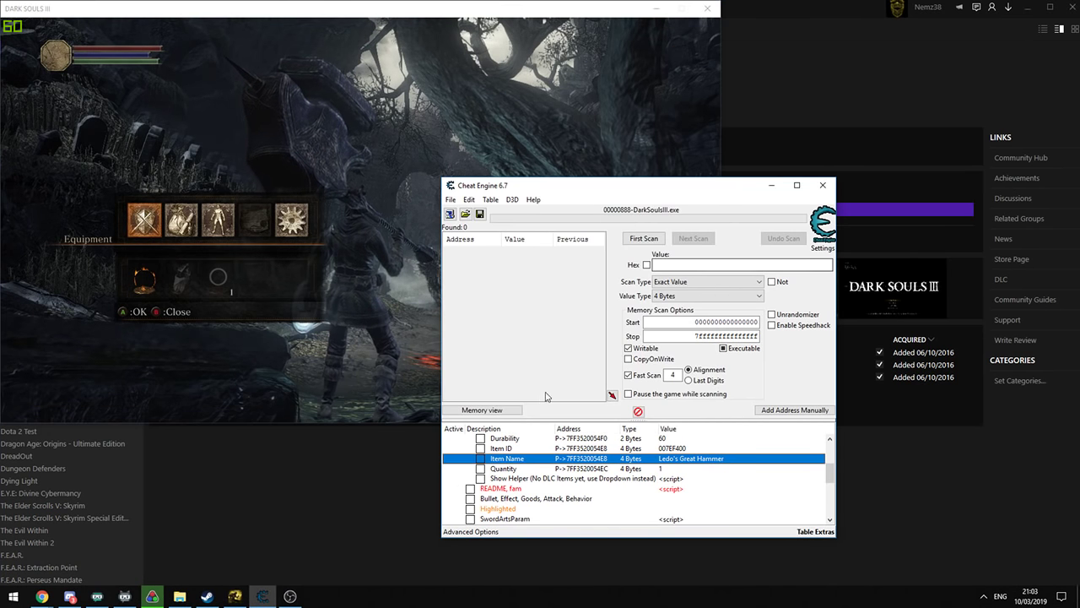
{"action": "scroll", "coordinate": [555, 459], "scroll_direction": "up", "scroll_amount": 5}
{"action": "left_click", "coordinate": [460, 468]}
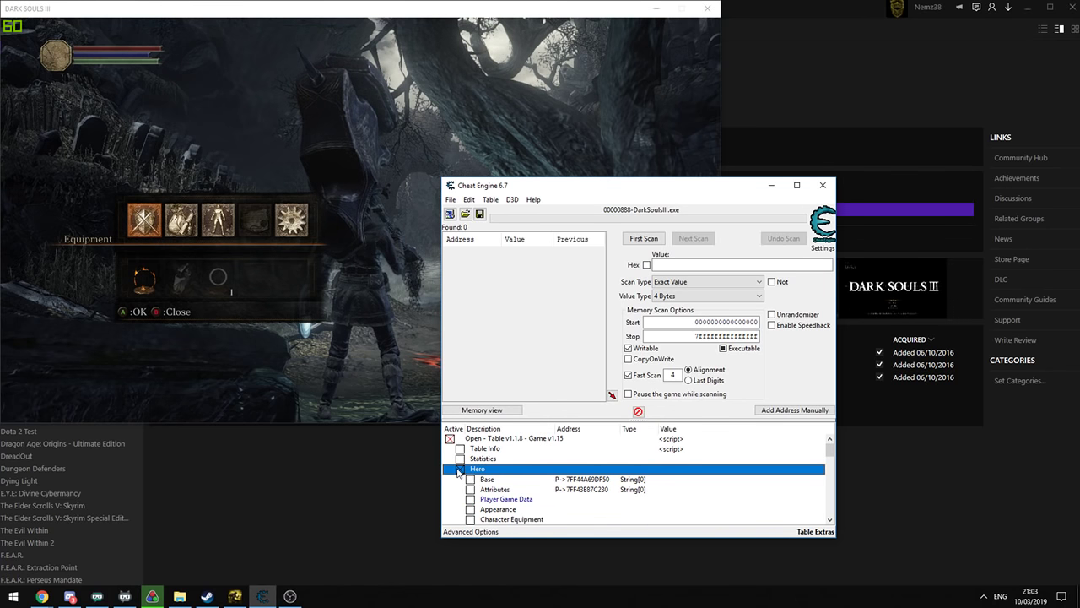
{"action": "scroll", "coordinate": [507, 471], "scroll_direction": "down", "scroll_amount": 1}
{"action": "left_click", "coordinate": [473, 449]}
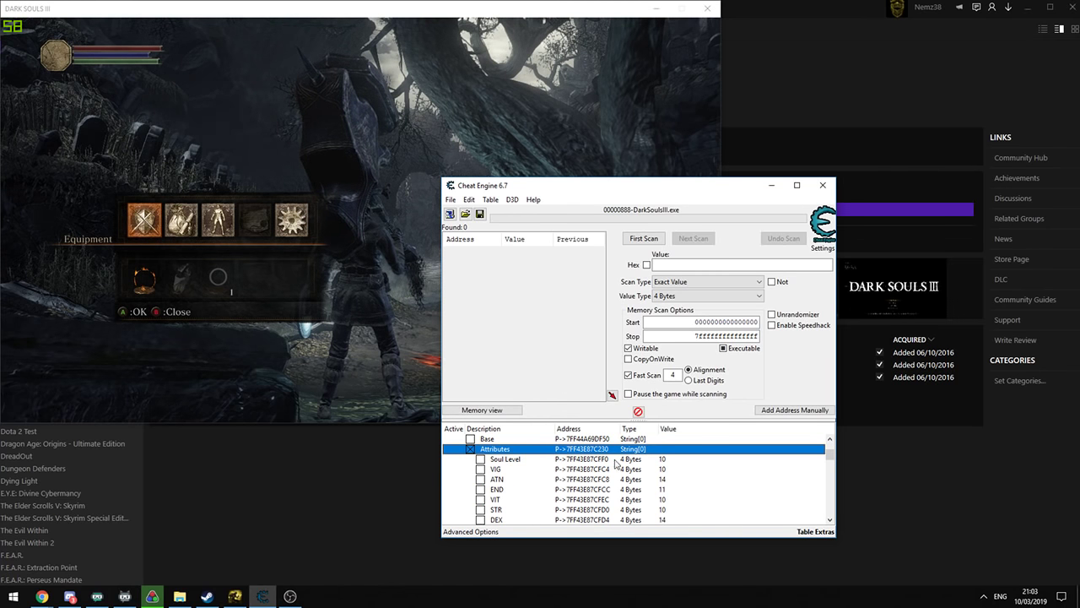
Set STR to 60, then return to the game with its equipment menu closed
{"action": "double_click", "coordinate": [670, 510]}
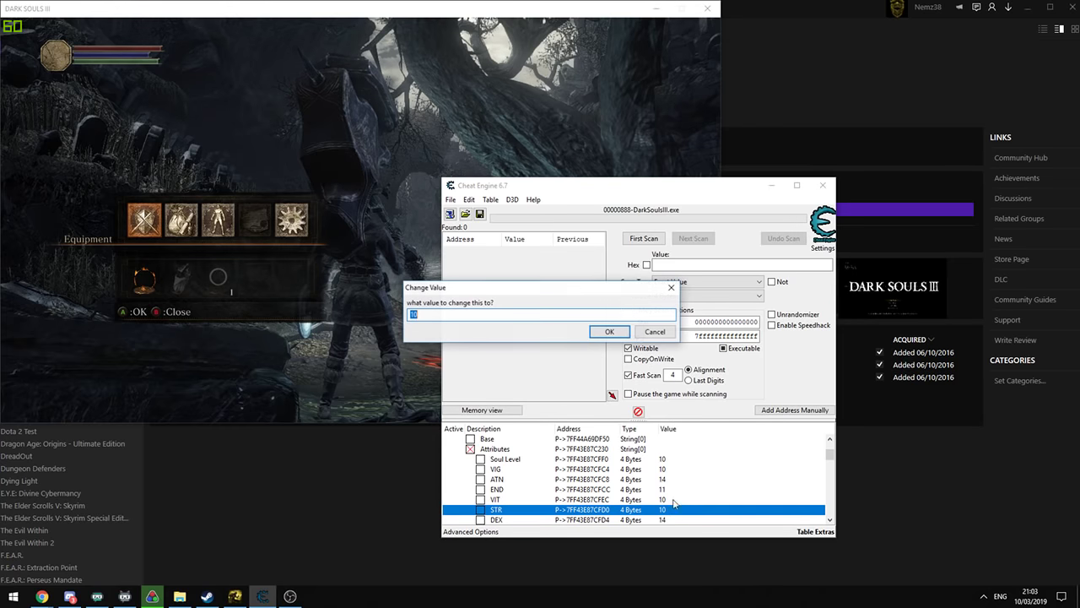
{"action": "type", "text": "60"}
{"action": "key", "text": "Return"}
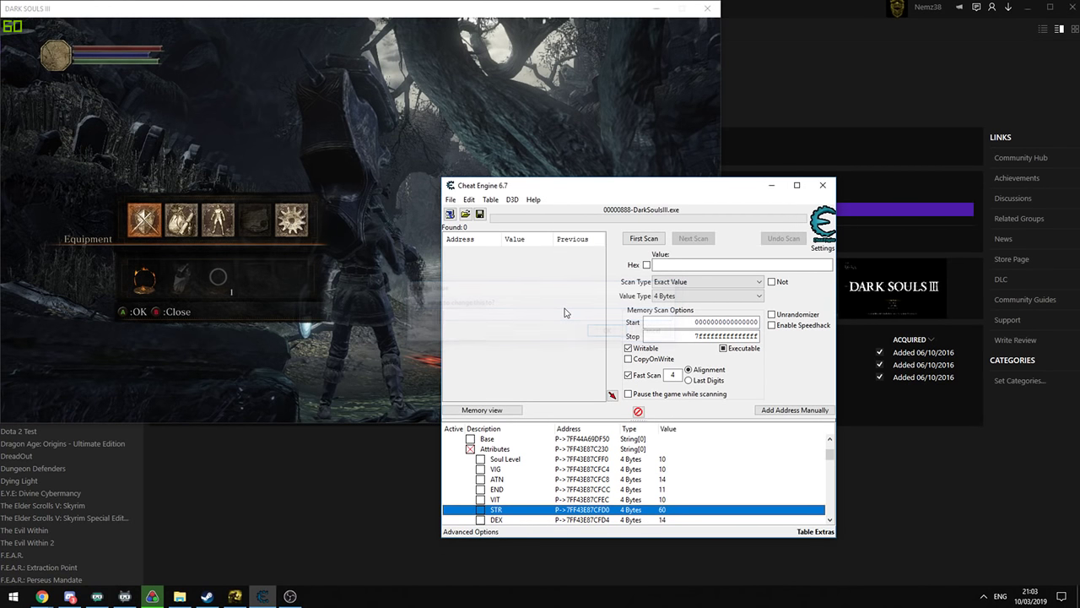
{"action": "left_click", "coordinate": [447, 133]}
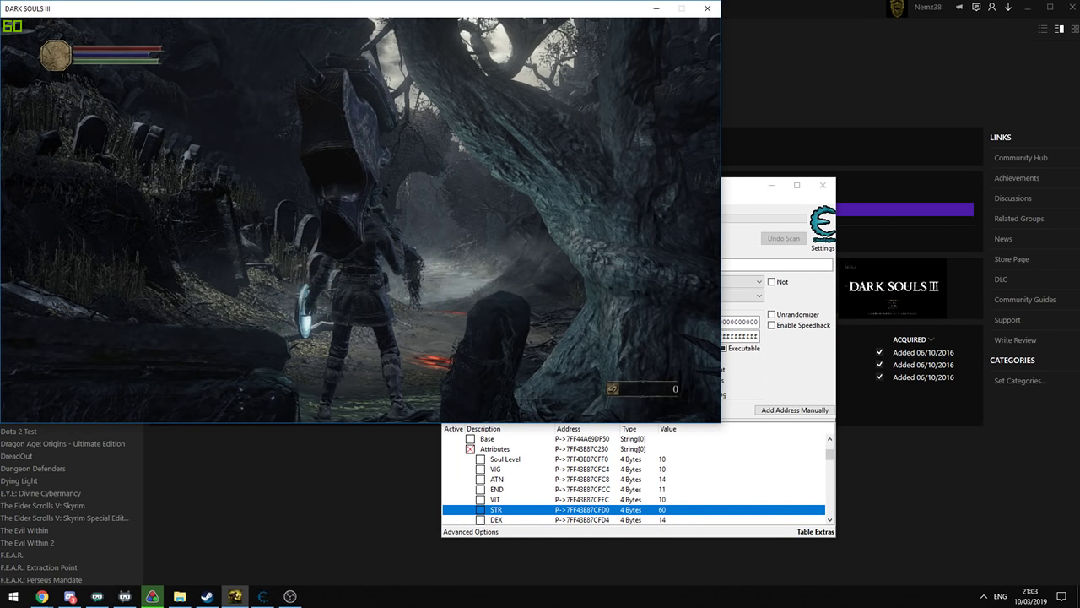
{"action": "key", "text": "Escape"}
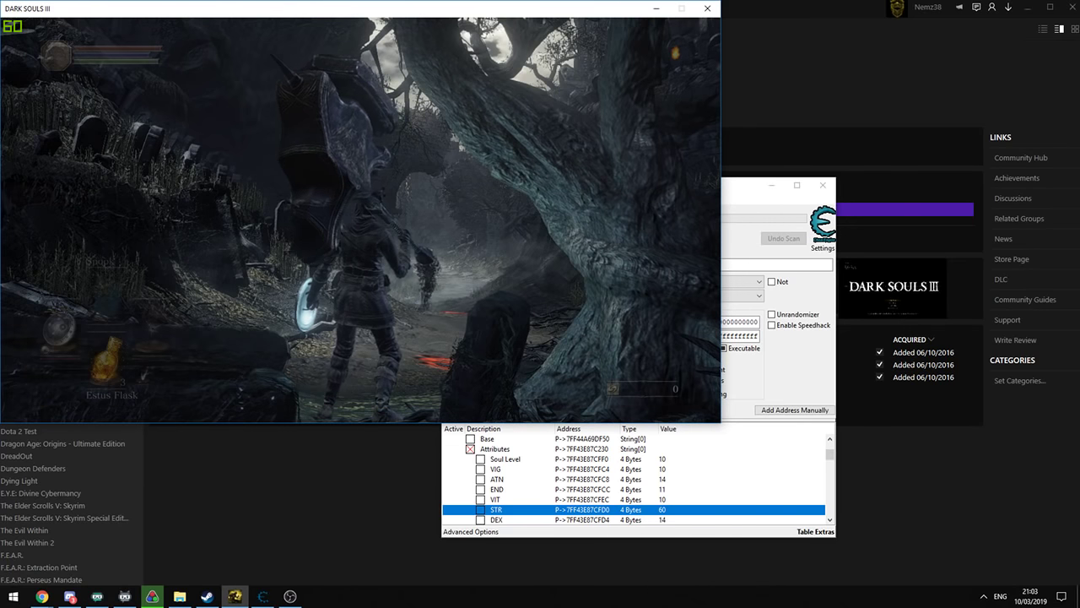